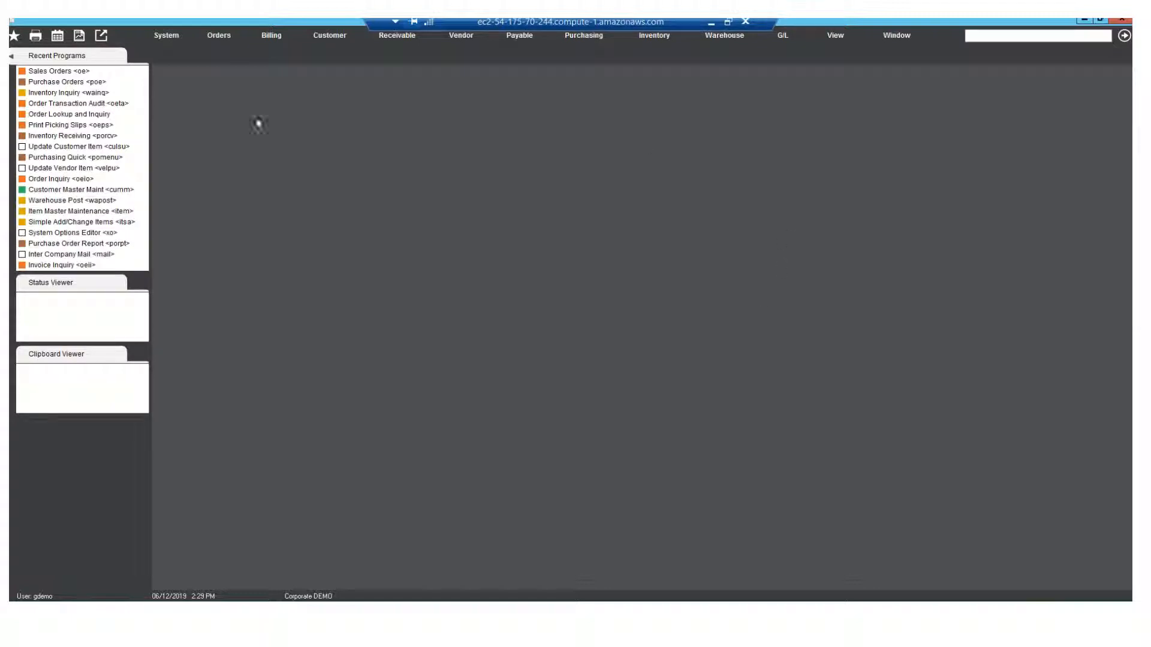
Open Sales Order Entry and start a new order for Bobs Burgers by entering its customer number
left_click(58, 71)
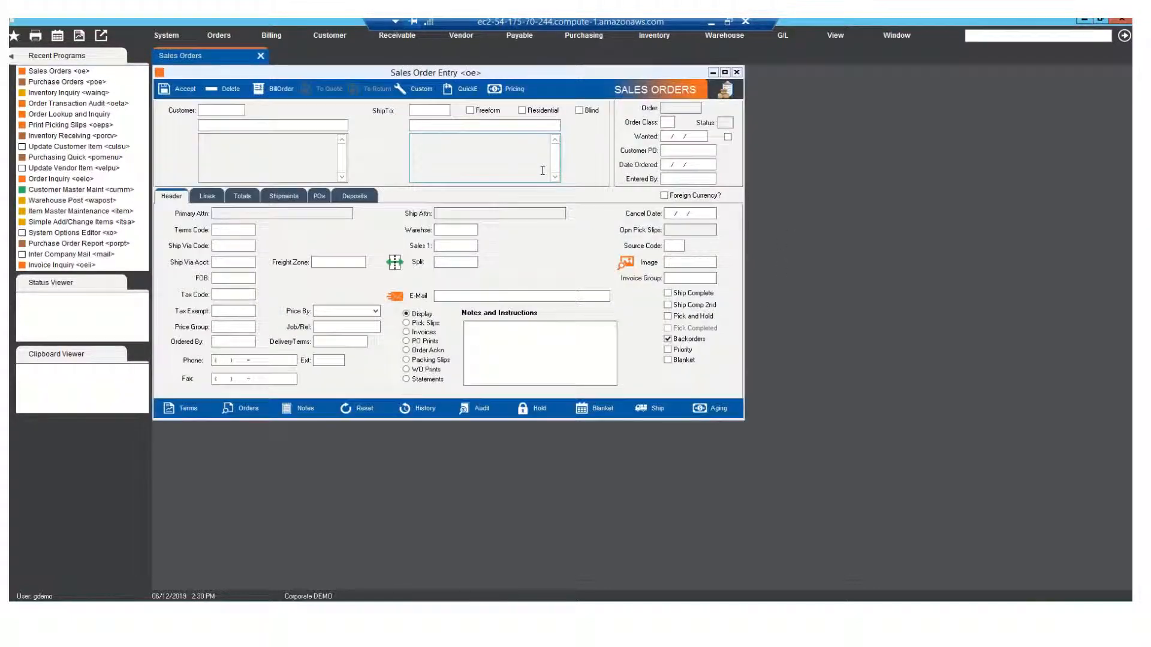
left_click(224, 111)
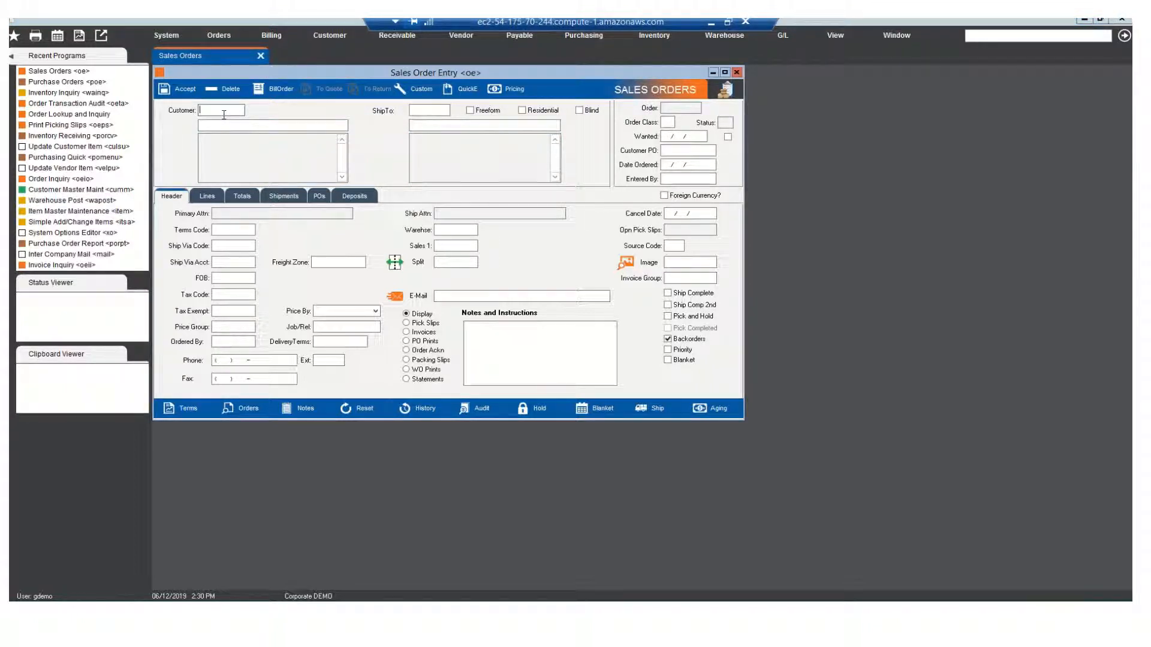
type("22")
key("Return")
left_click(223, 111)
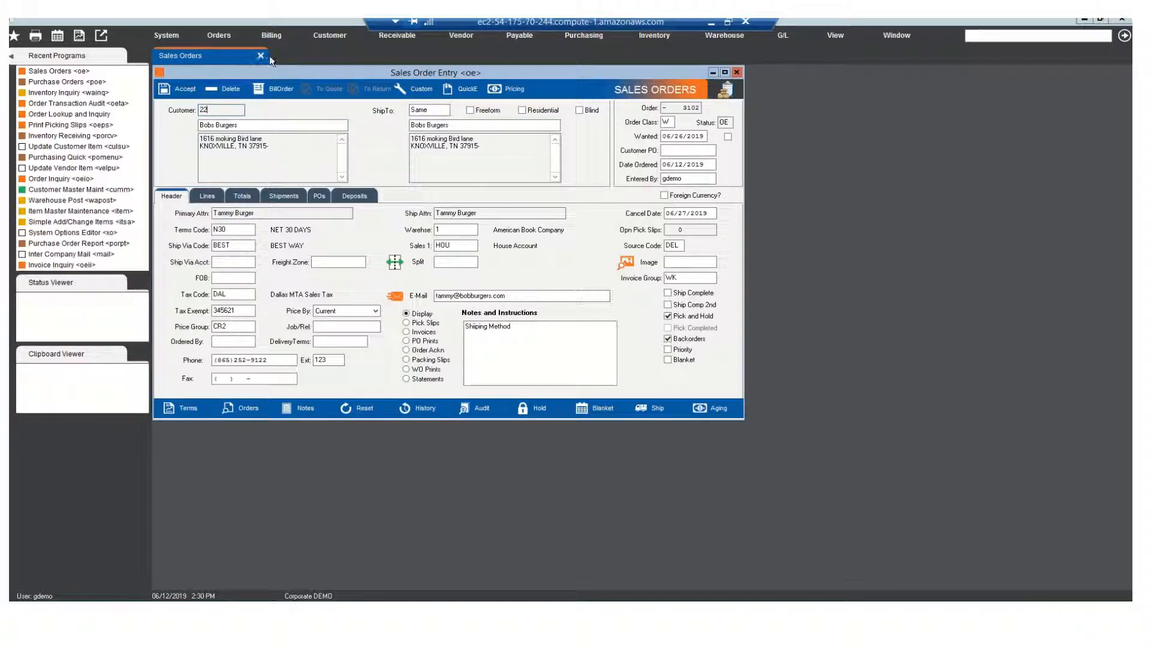
left_click(998, 36)
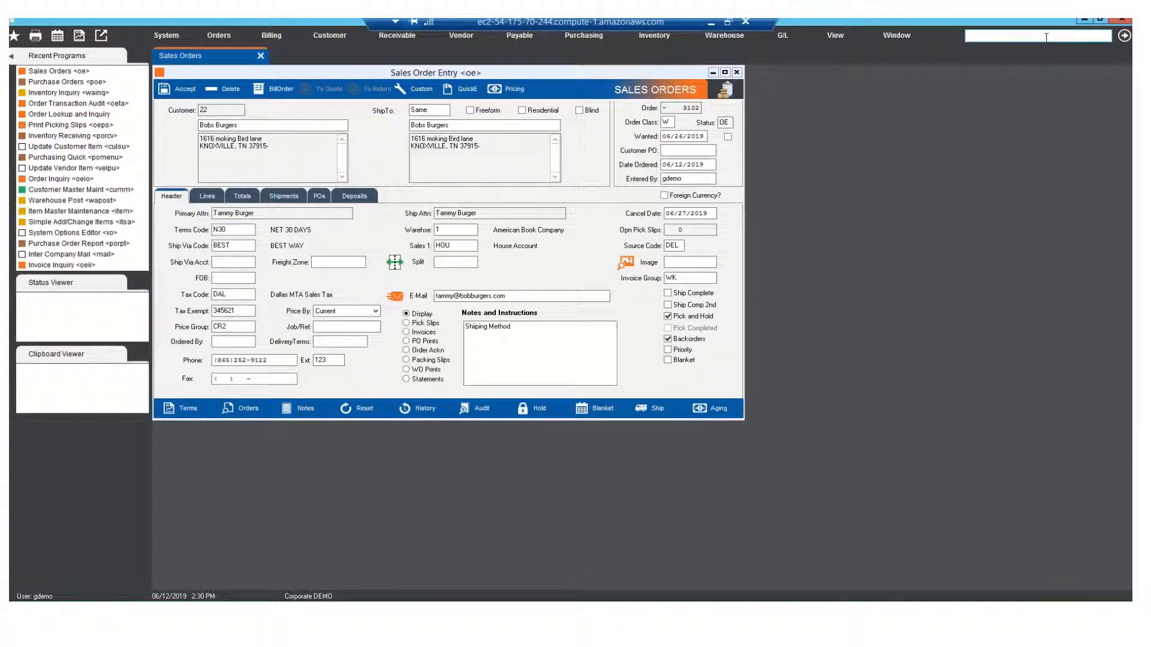
left_click(215, 39)
mouse_move(339, 78)
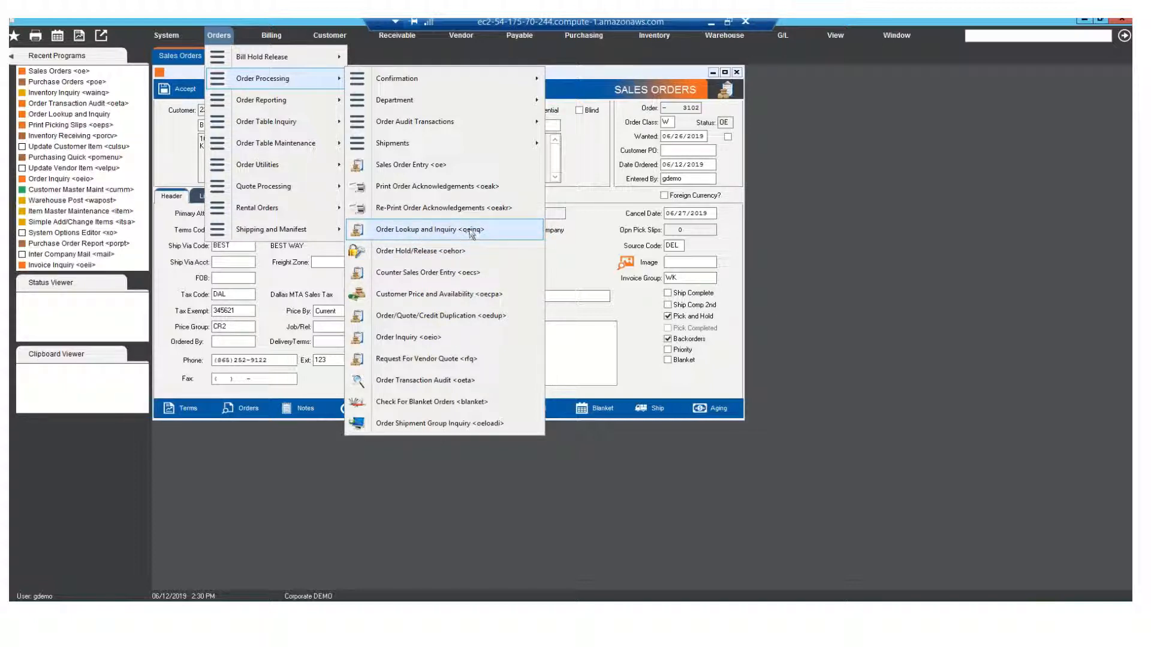
left_click(174, 54)
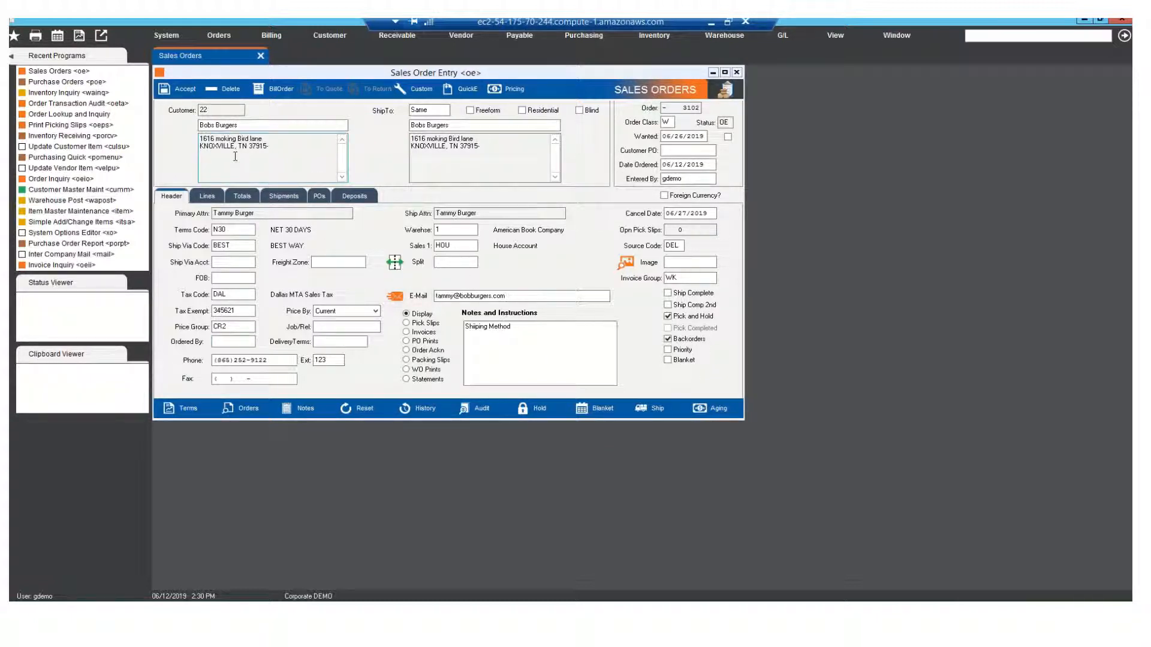
Add item 5432111 as the order's first line with an ordered quantity of 100
left_click(205, 195)
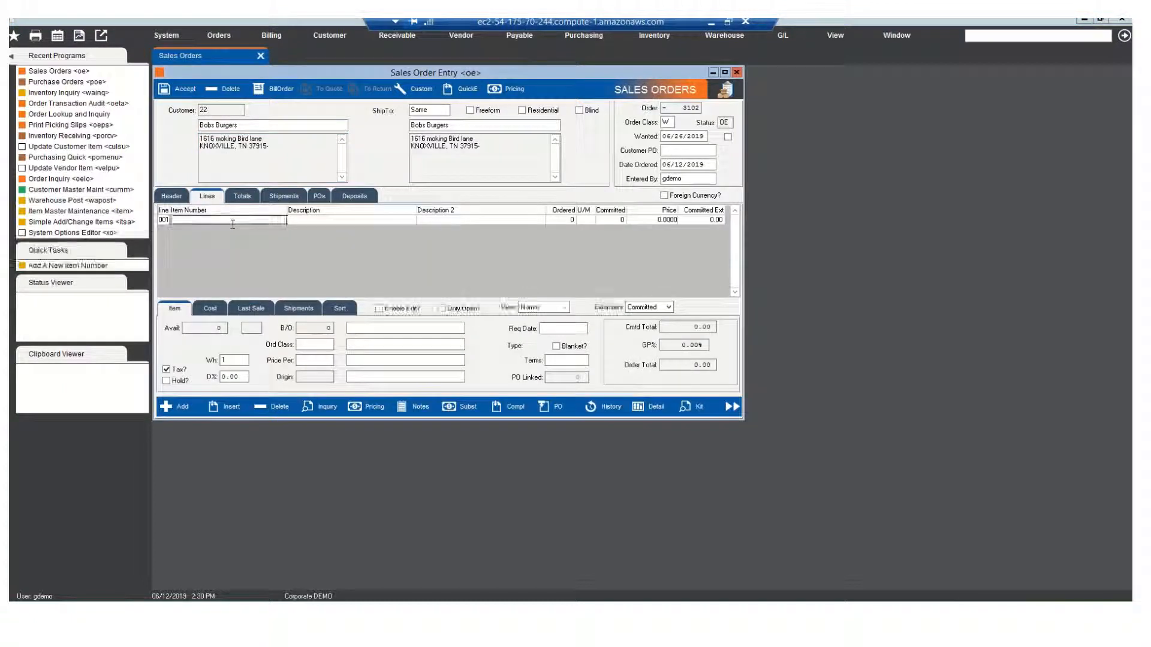
type("5432111")
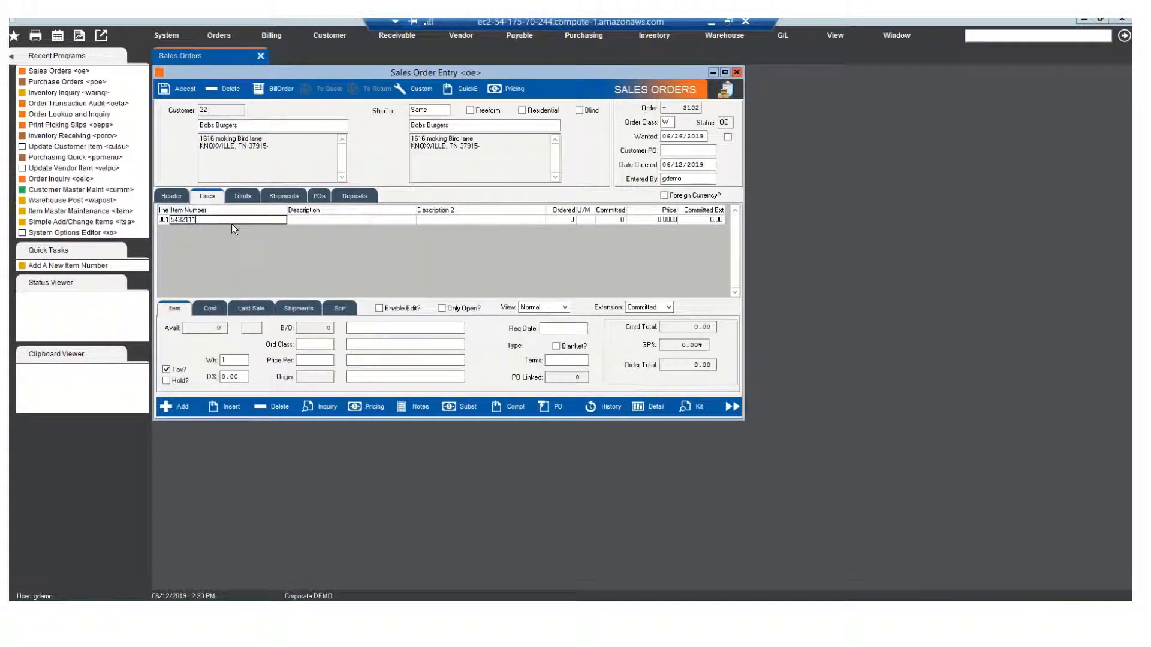
key("Return")
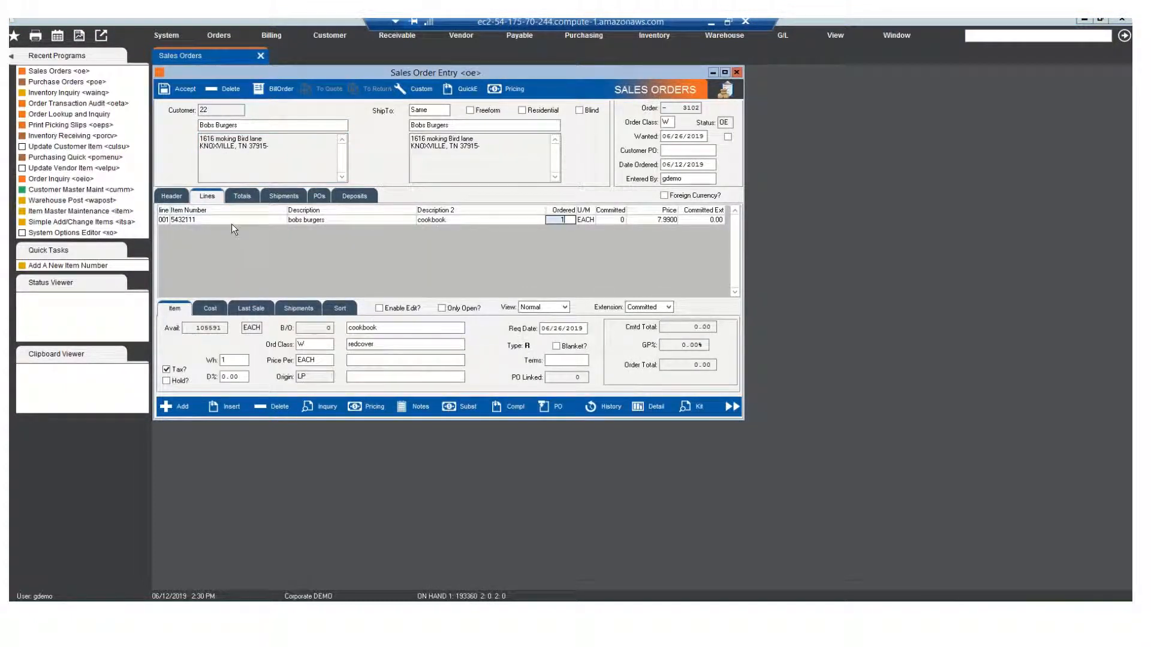
type("100")
key("Return")
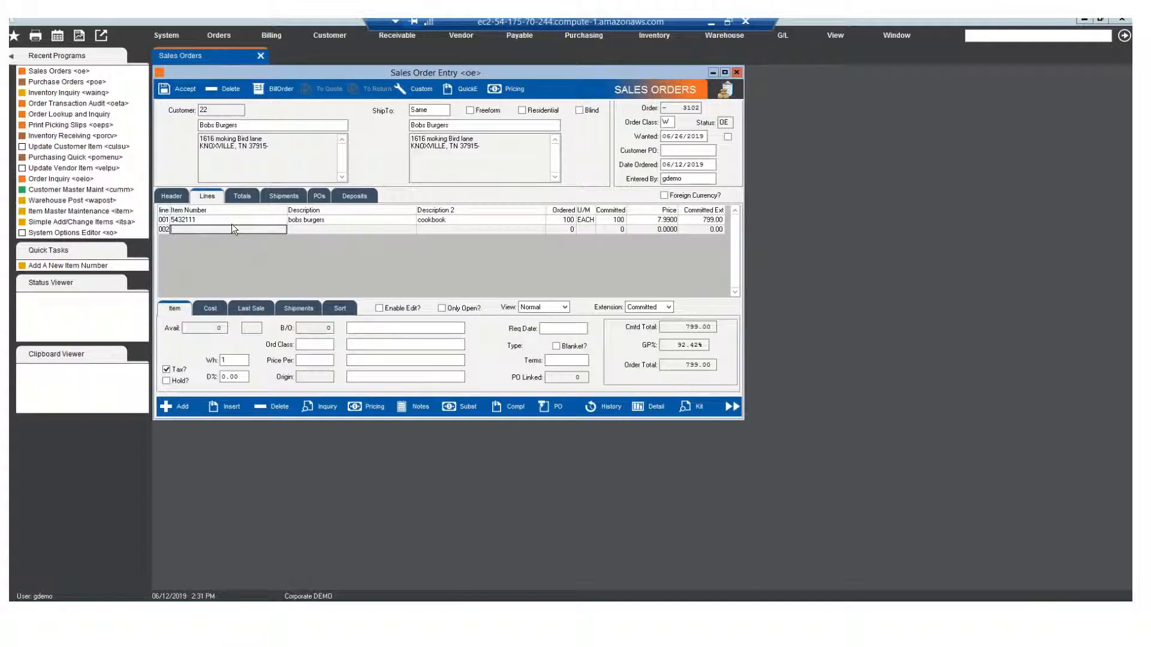
Add item 5432112 as the second line with an ordered quantity of 50, and end line entry
type("5432112")
key("Return")
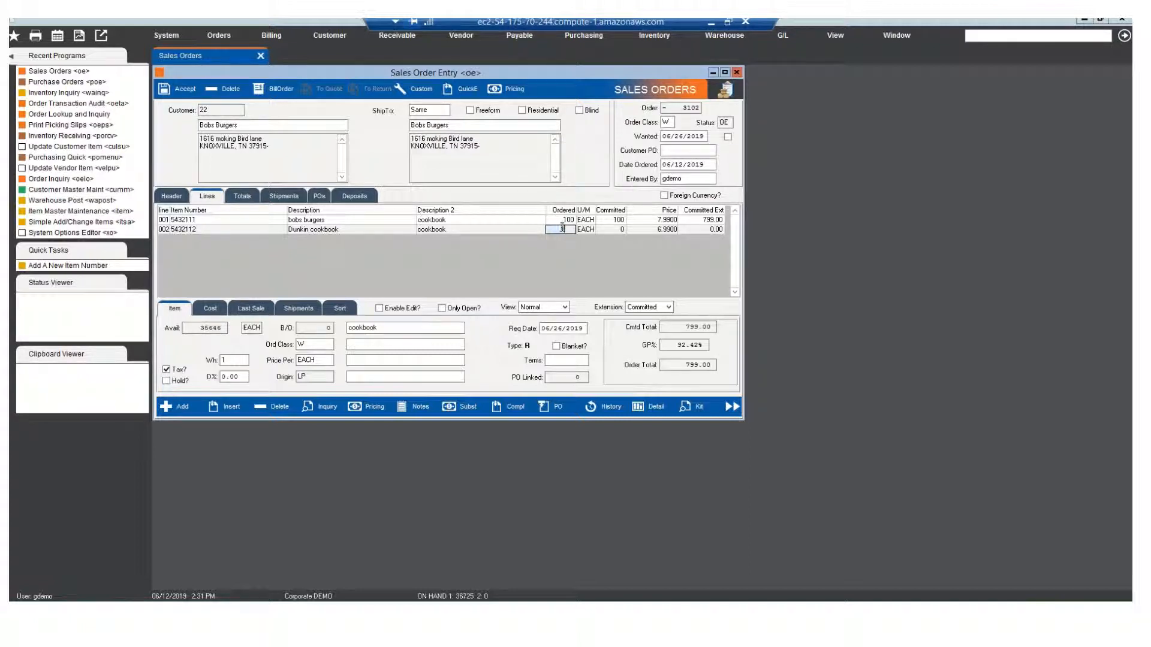
type("50")
key("Return")
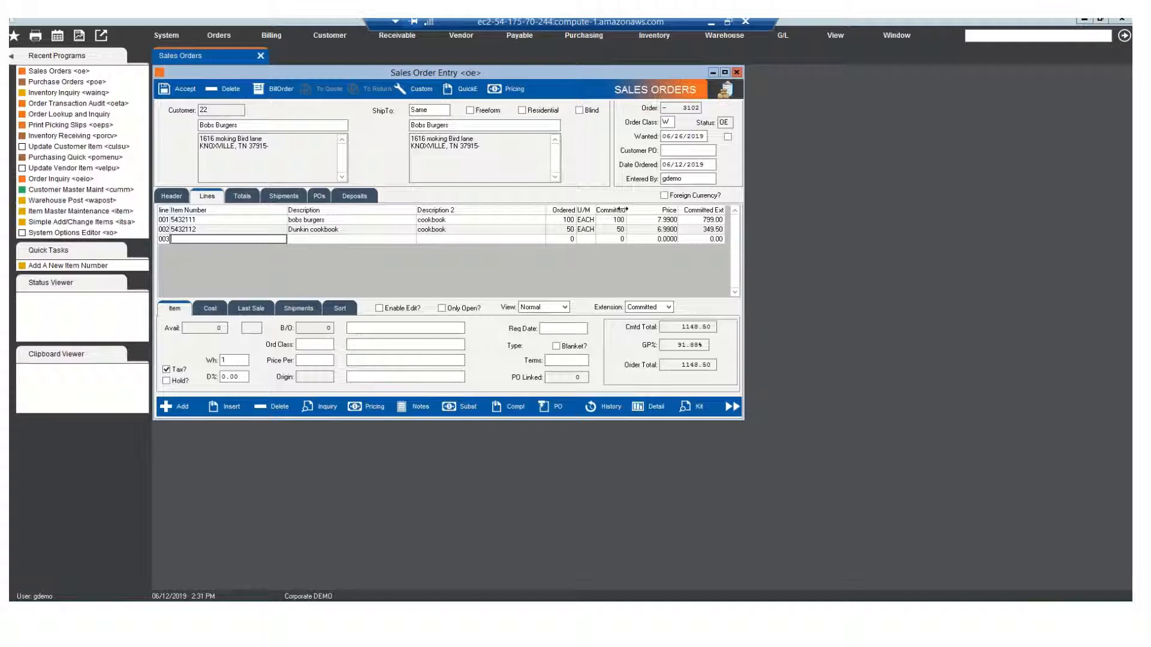
key("Escape")
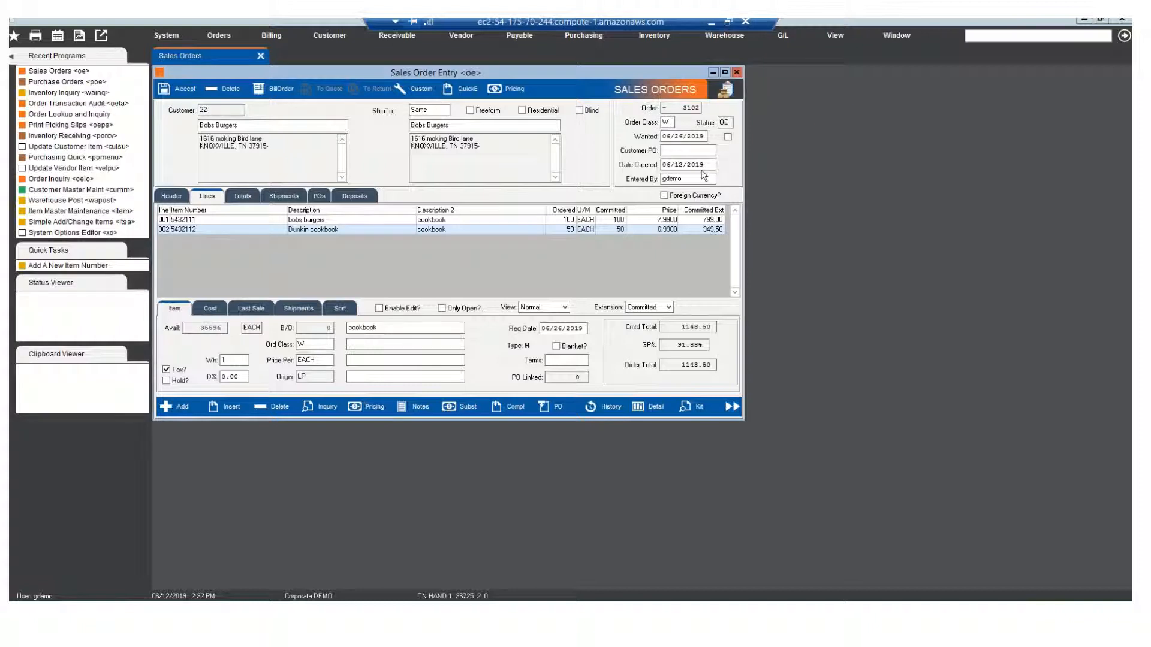
Accept the order, output its pick ticket to SCREEN, and close the picking slip preview
left_click(164, 88)
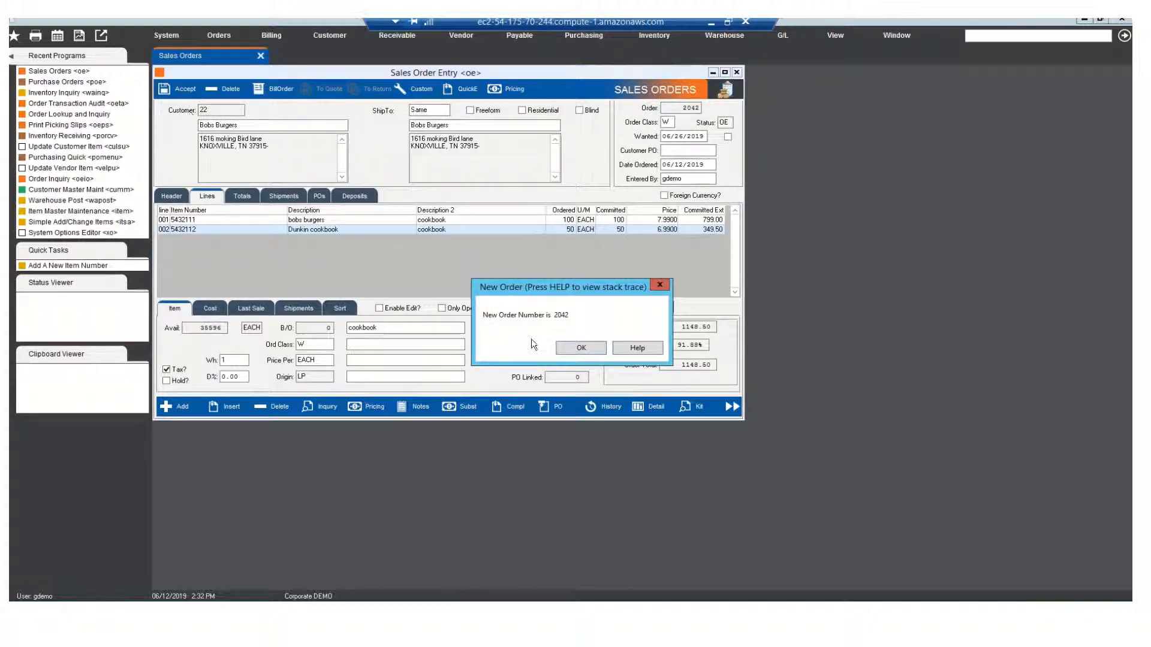
left_click(580, 348)
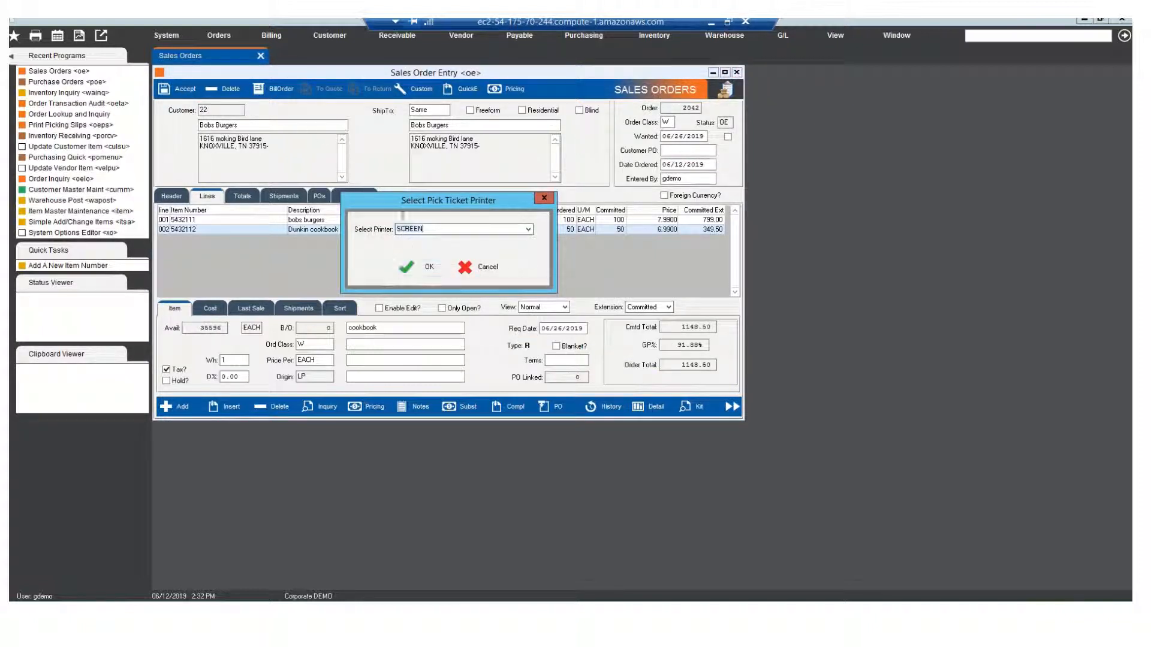
left_click(410, 264)
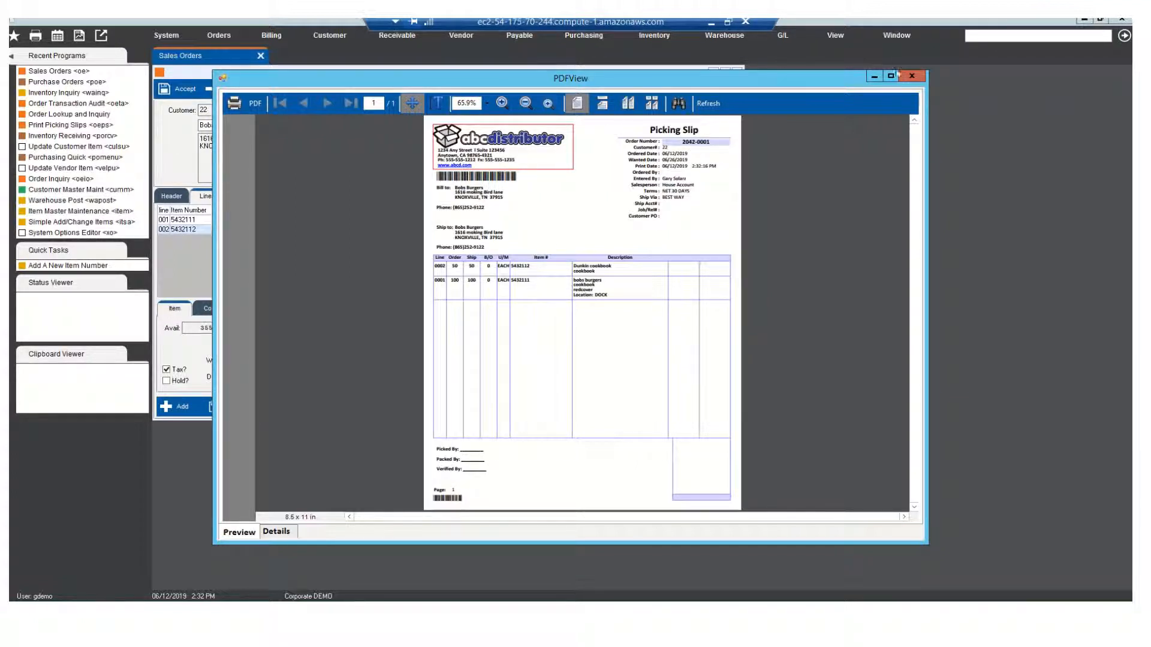
left_click(911, 77)
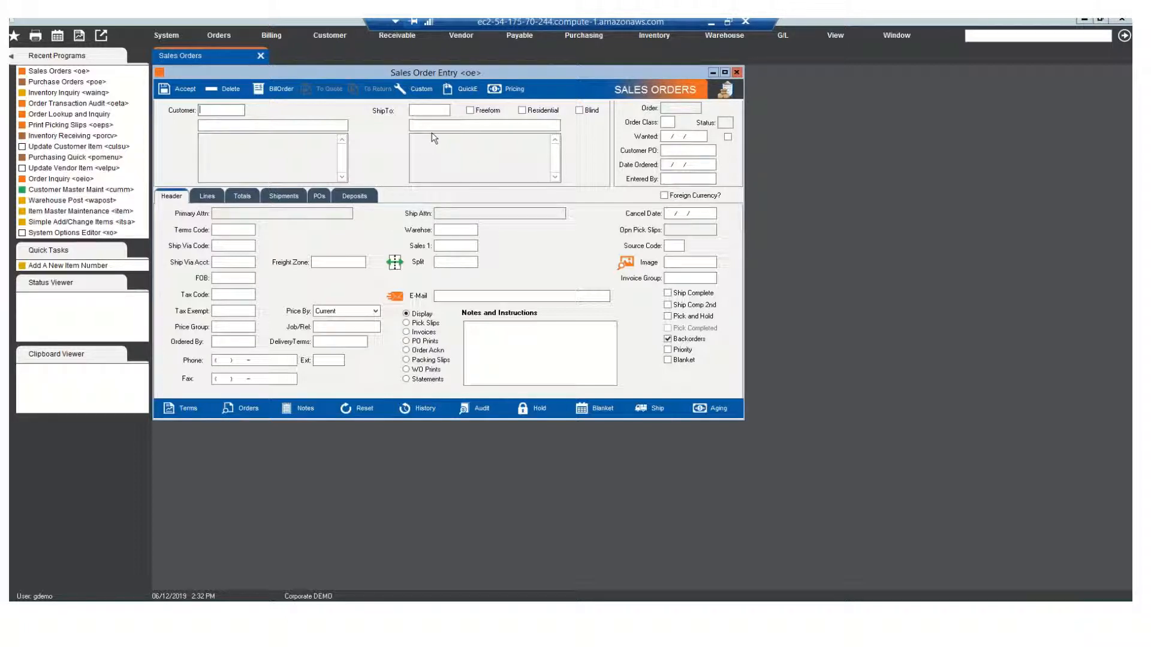
left_click(222, 36)
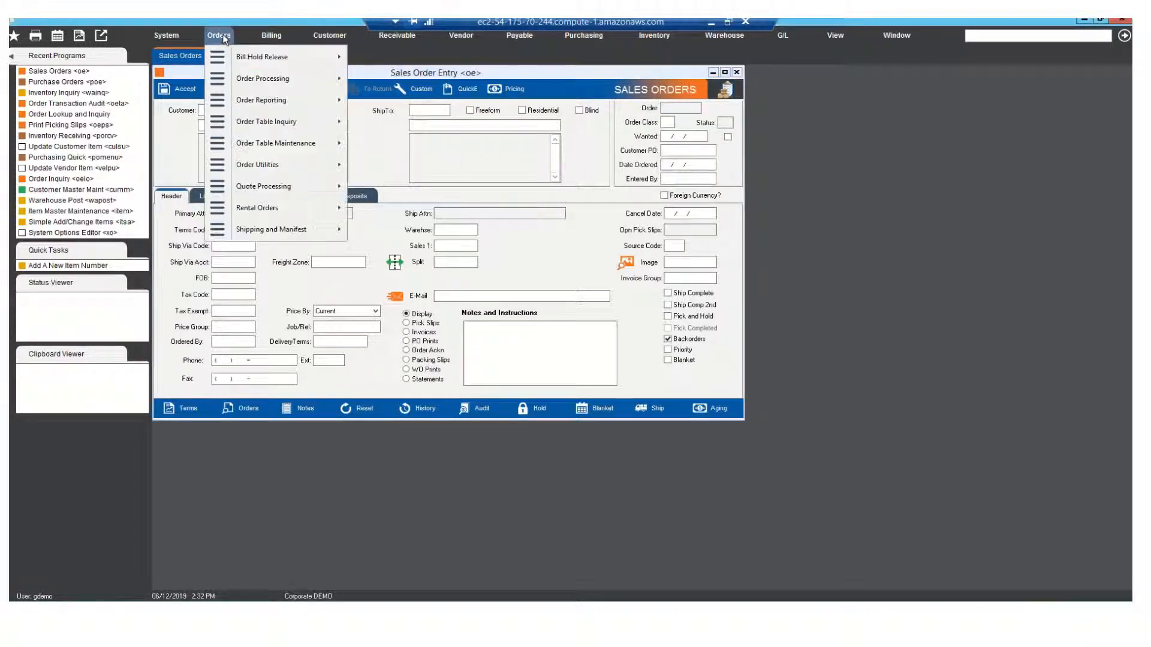
mouse_move(334, 77)
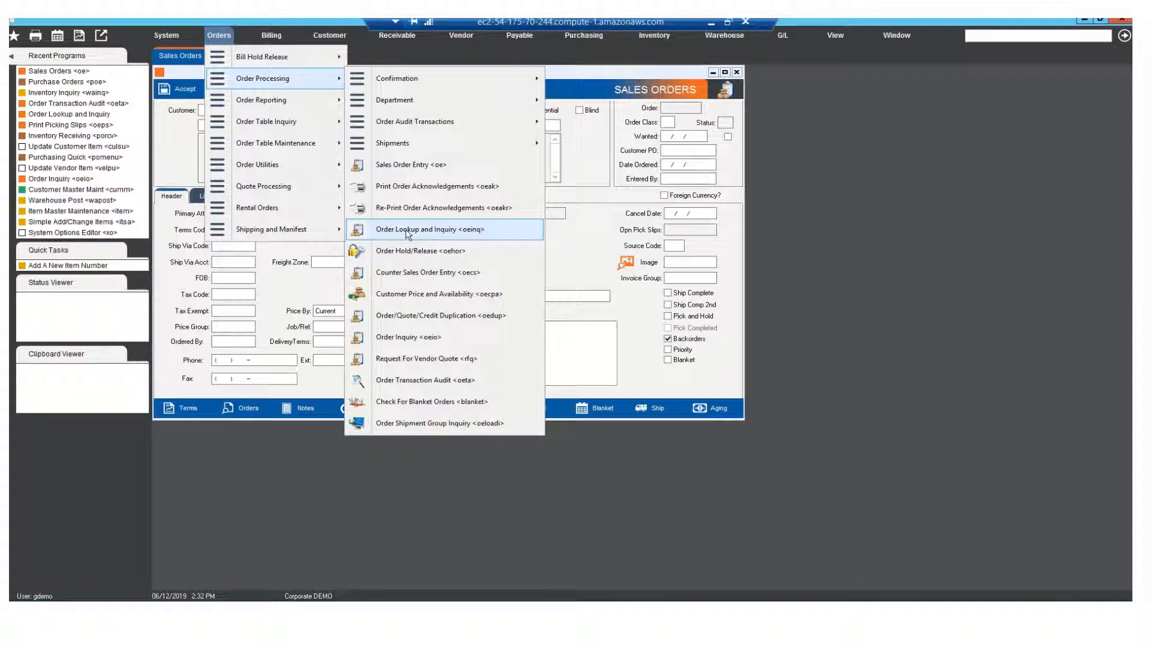
left_click(1002, 35)
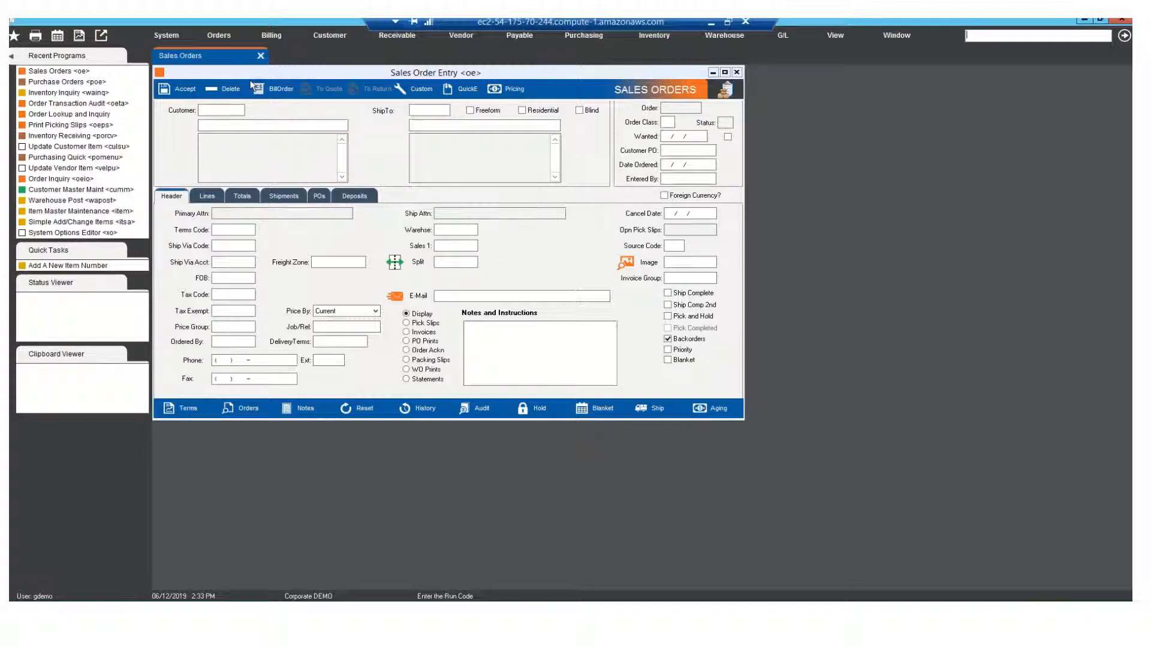
View the open orders through the sales order form's order lookup, and close the lookup
left_click(235, 408)
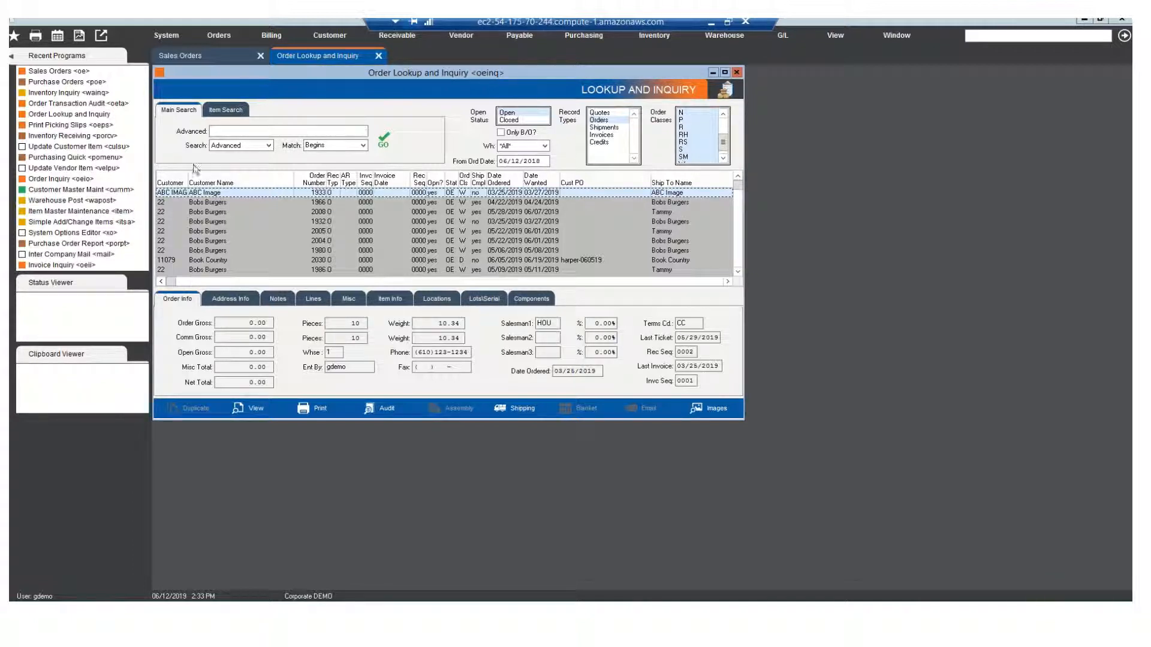
left_click(376, 59)
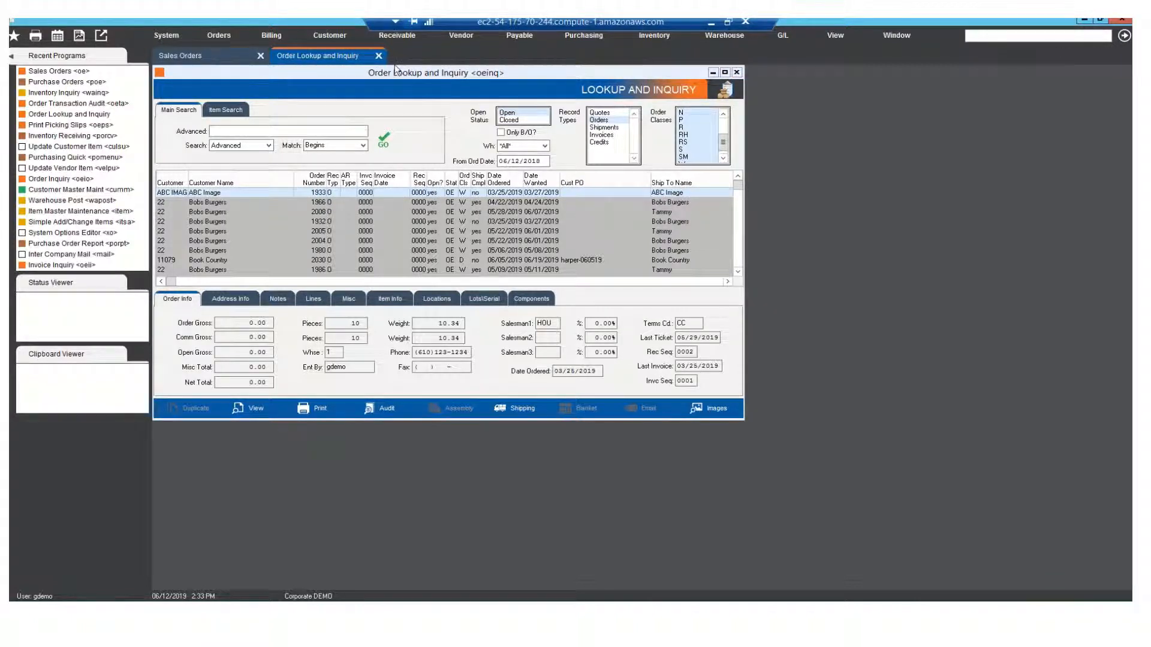
left_click(378, 56)
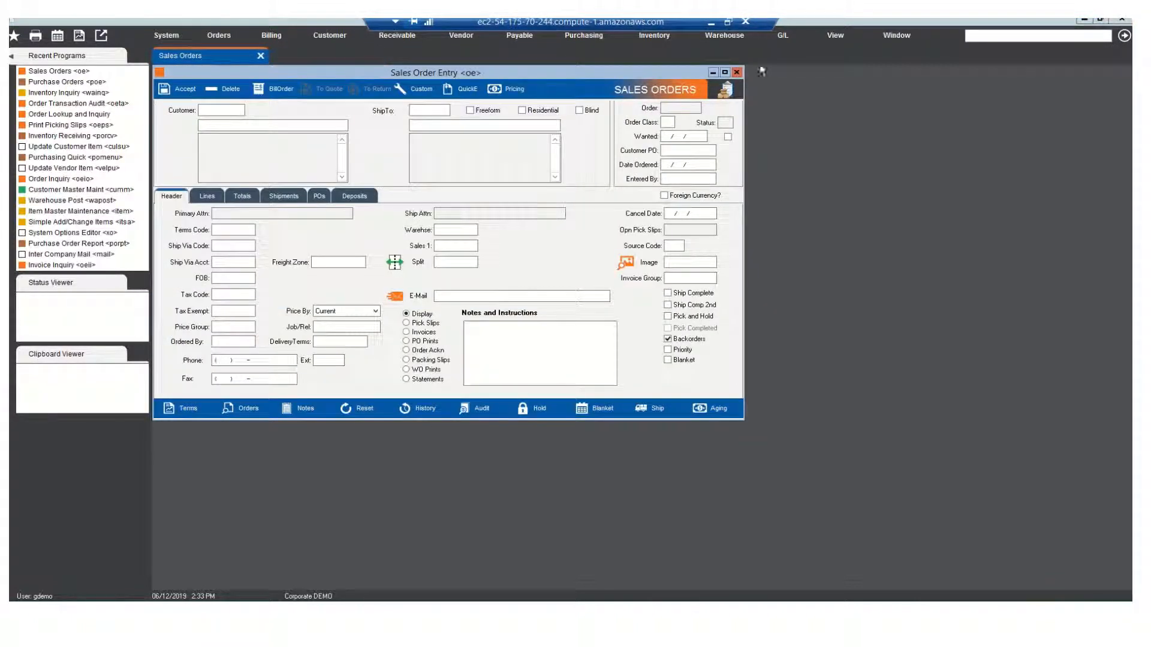
View Order Lookup and Inquiry using run code oeinq, compare it with the sales order form's own lookup, and close both
left_click(1050, 34)
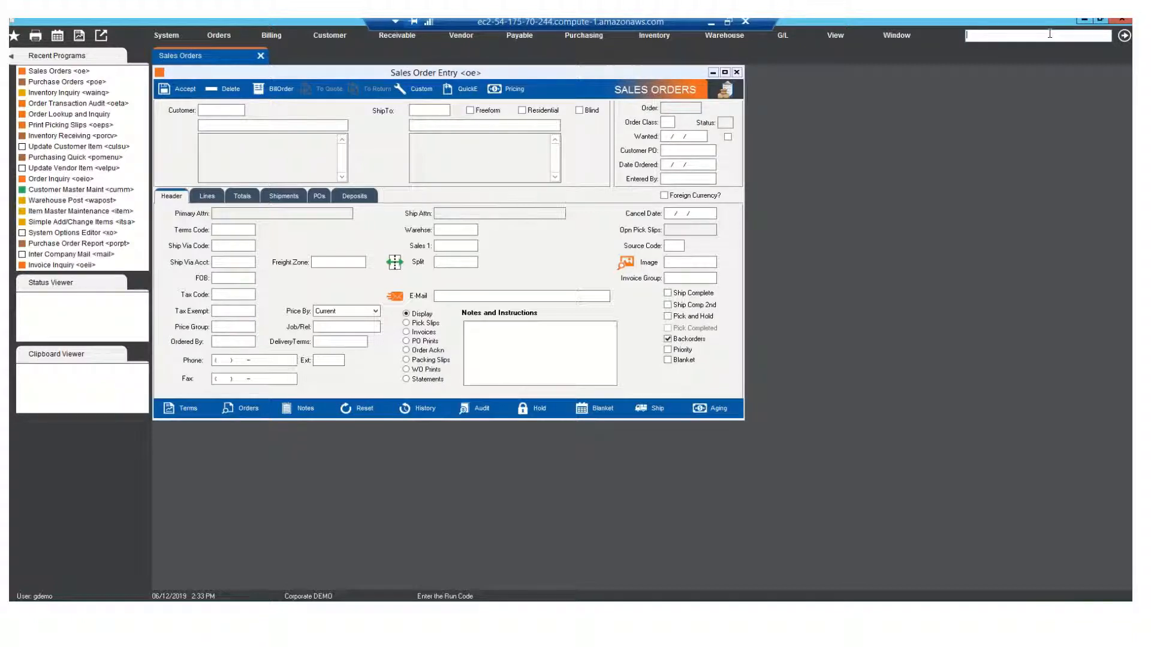
type("oeinq")
key("Return")
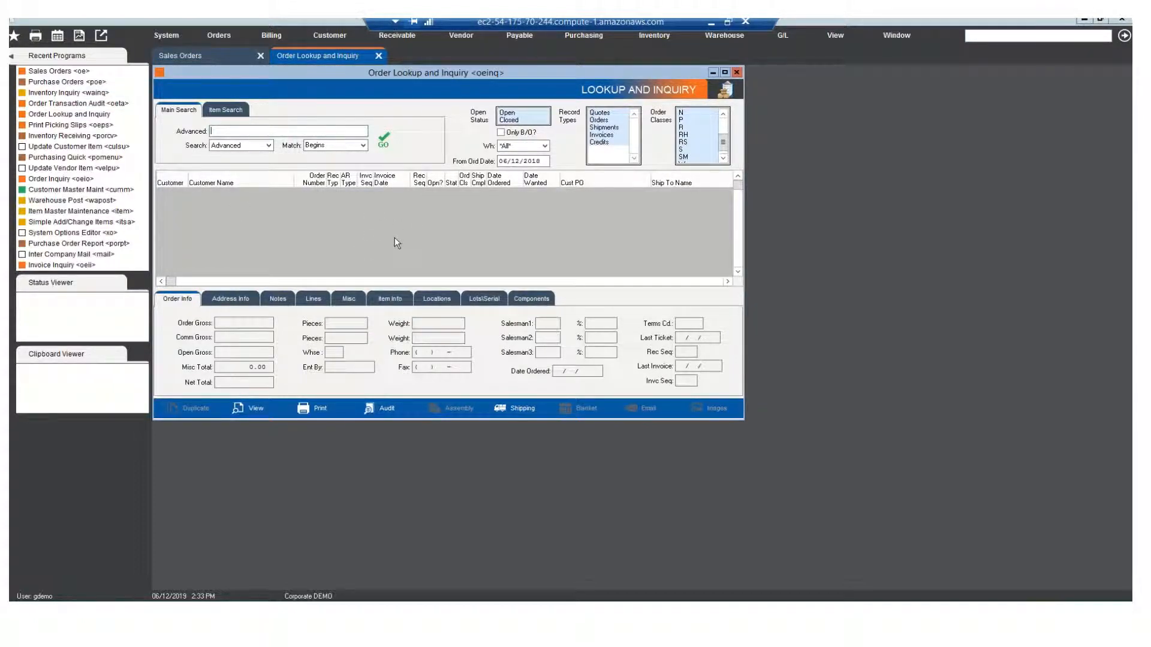
left_click(379, 55)
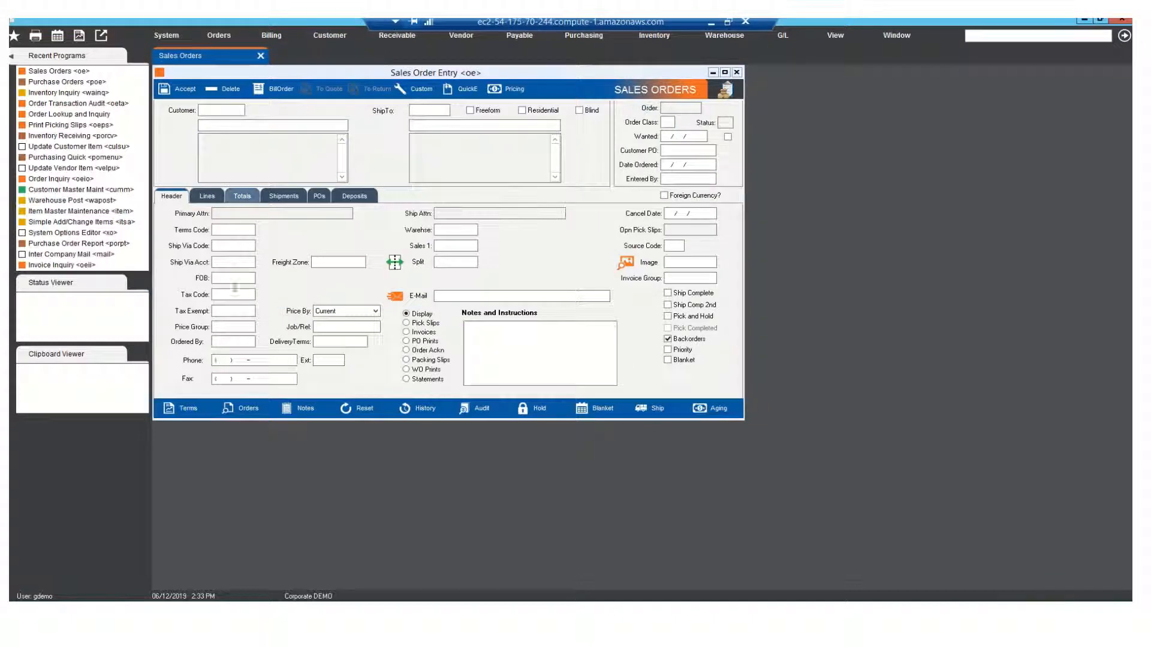
left_click(245, 408)
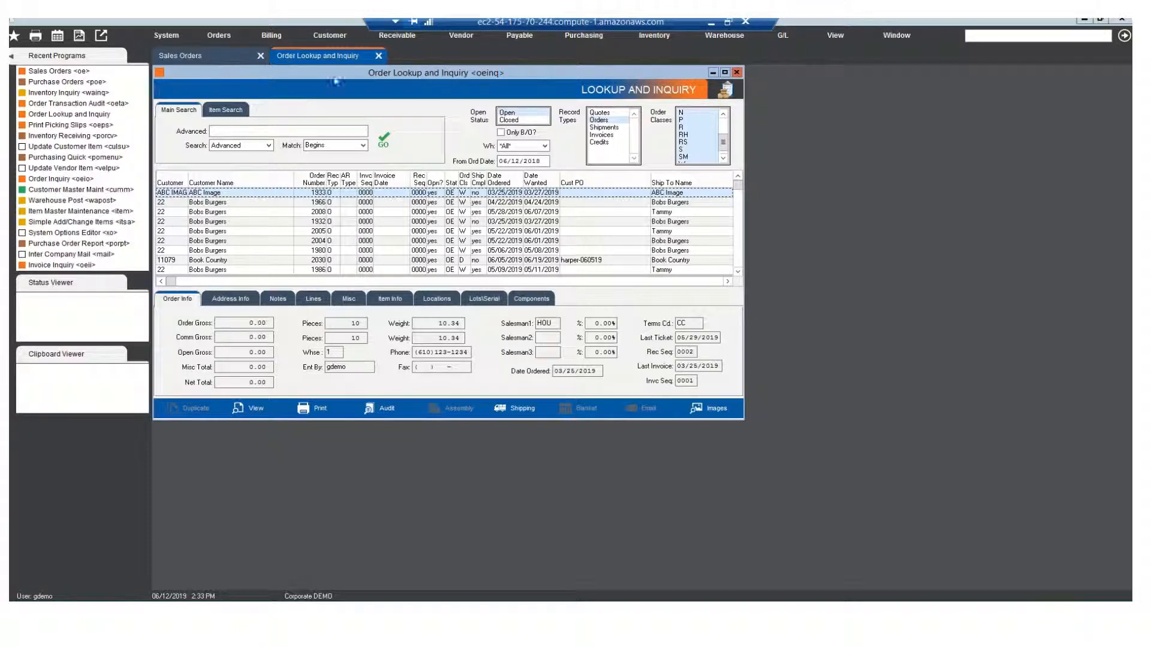
left_click(378, 55)
Find the run codes beginning with oein and open Order Lookup and Inquiry from the suggestions
left_click(1009, 36)
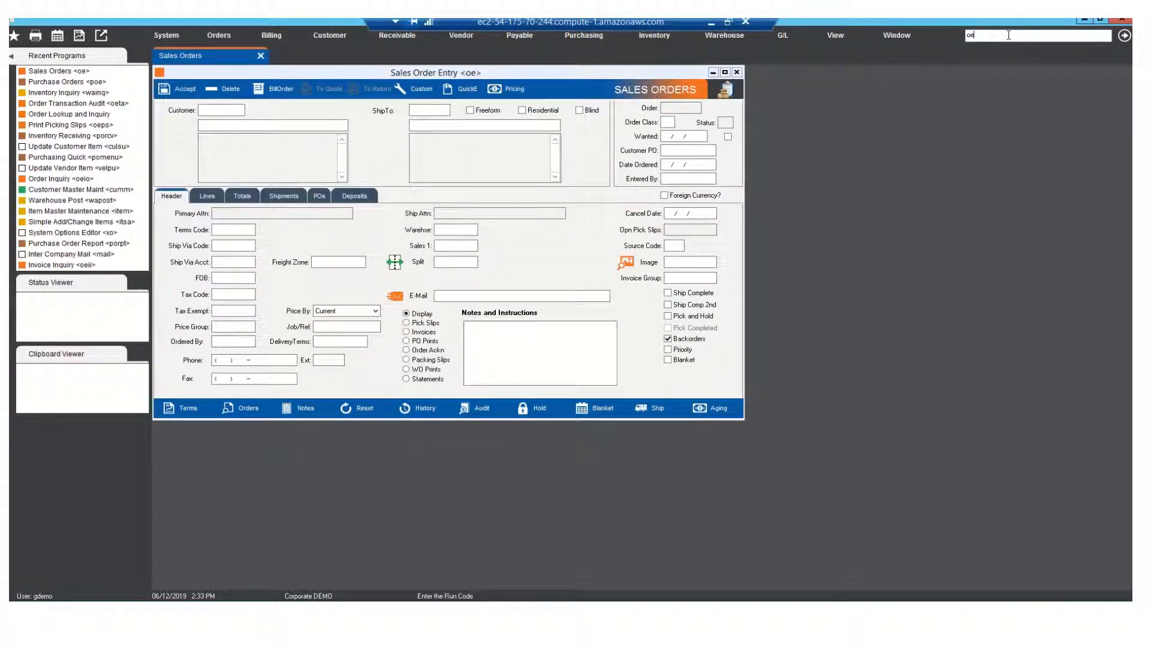
type("ii")
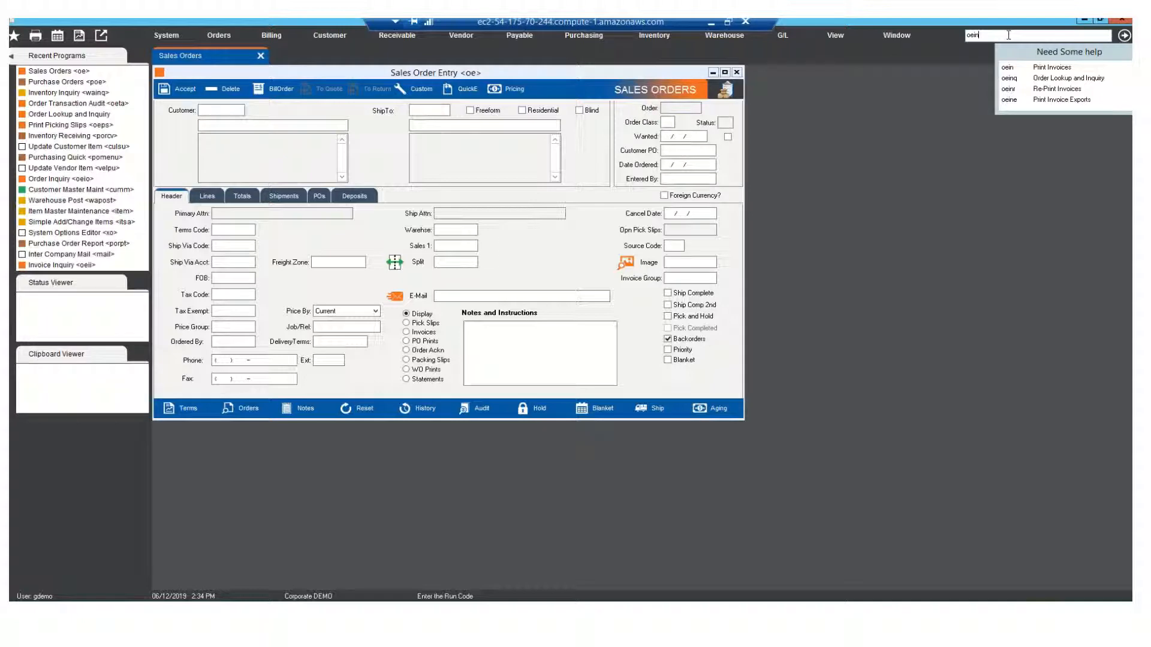
left_click(1038, 80)
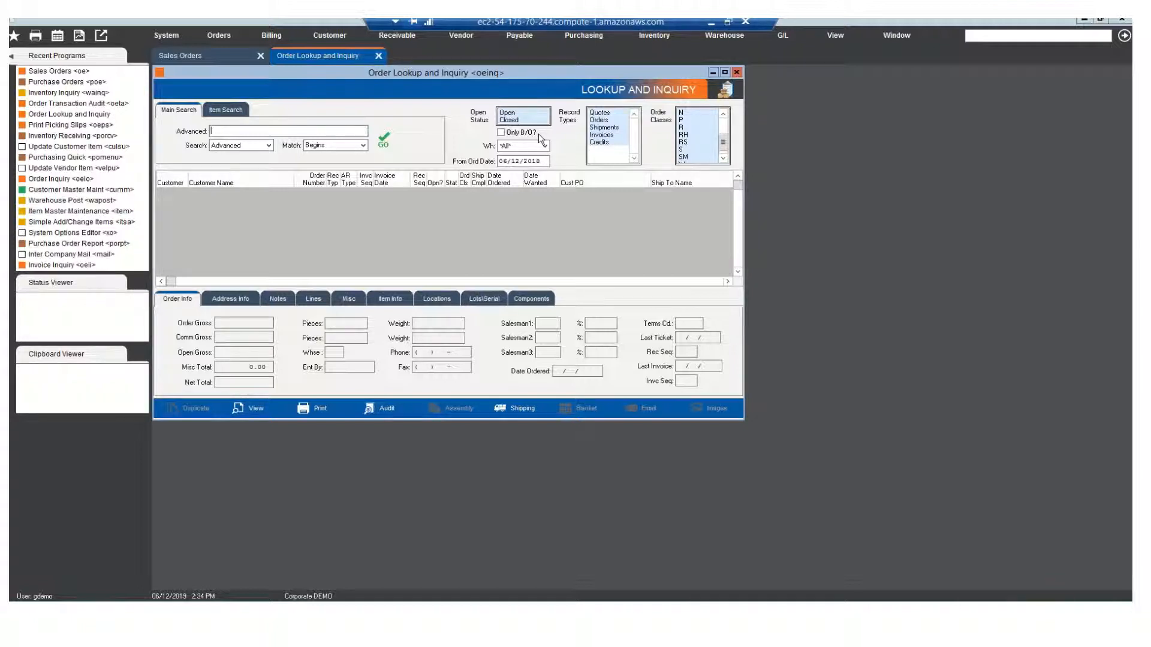
left_click(513, 146)
Return to the sales order form and go to its order number field
left_click(224, 58)
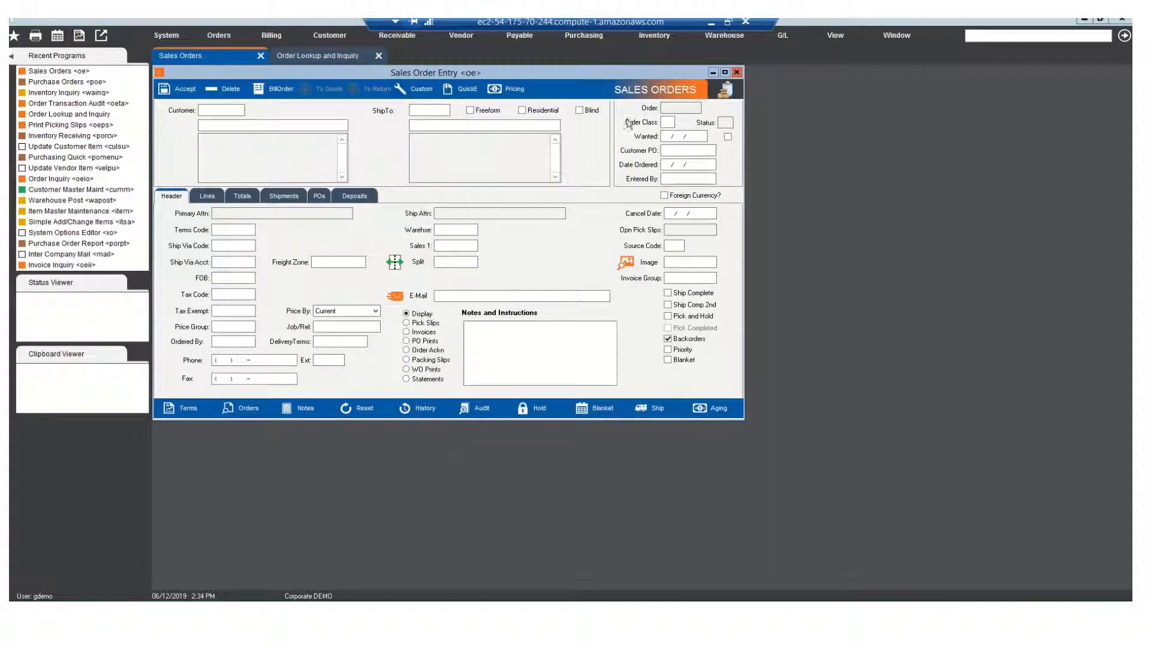
key("Return")
left_click(687, 108)
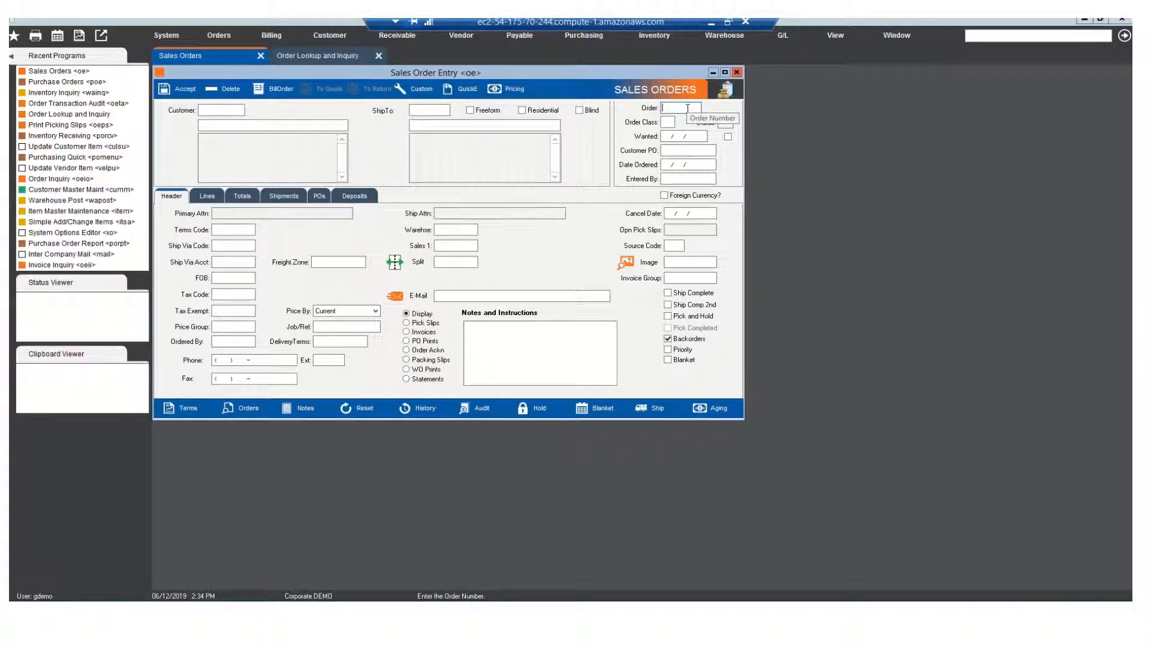
Search Order Lookup and Inquiry by Customer ID using the Bobs Burgers customer number, and browse the matching records
left_click(309, 56)
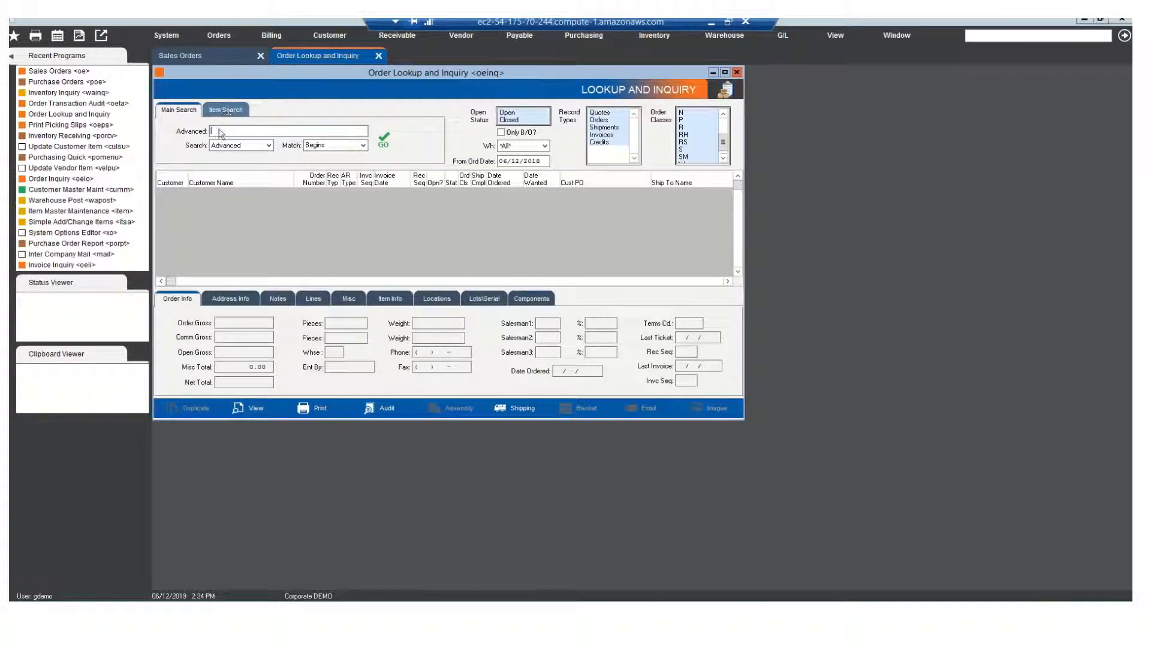
left_click(266, 146)
left_click(252, 164)
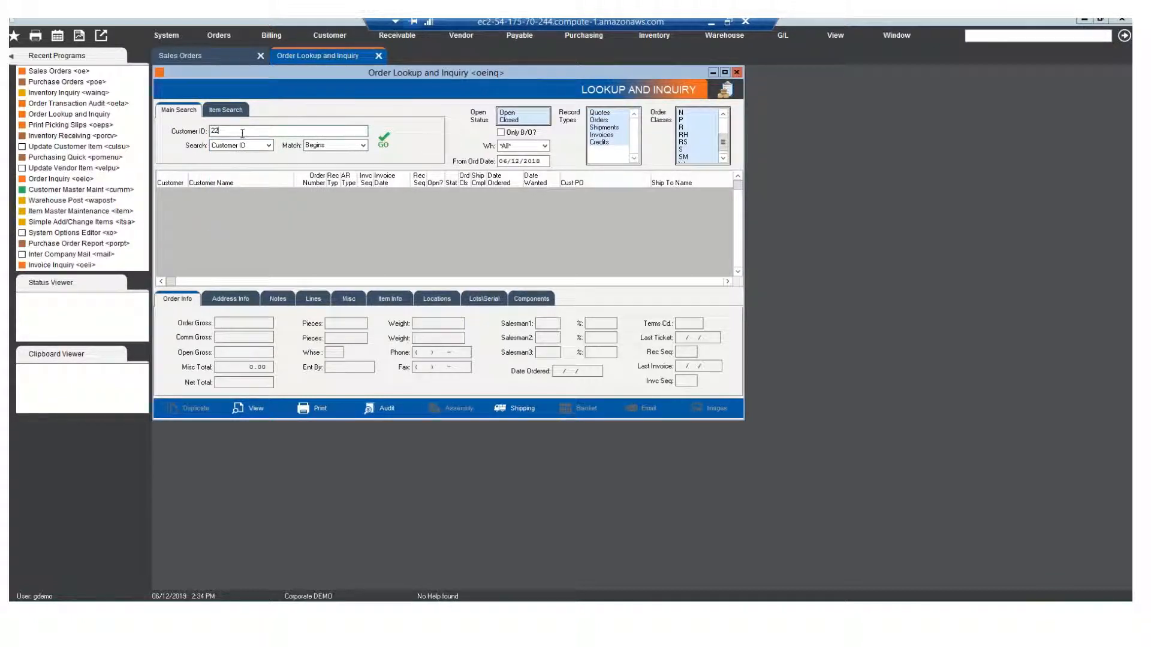
key("Return")
scroll(203, 237, "down", 5)
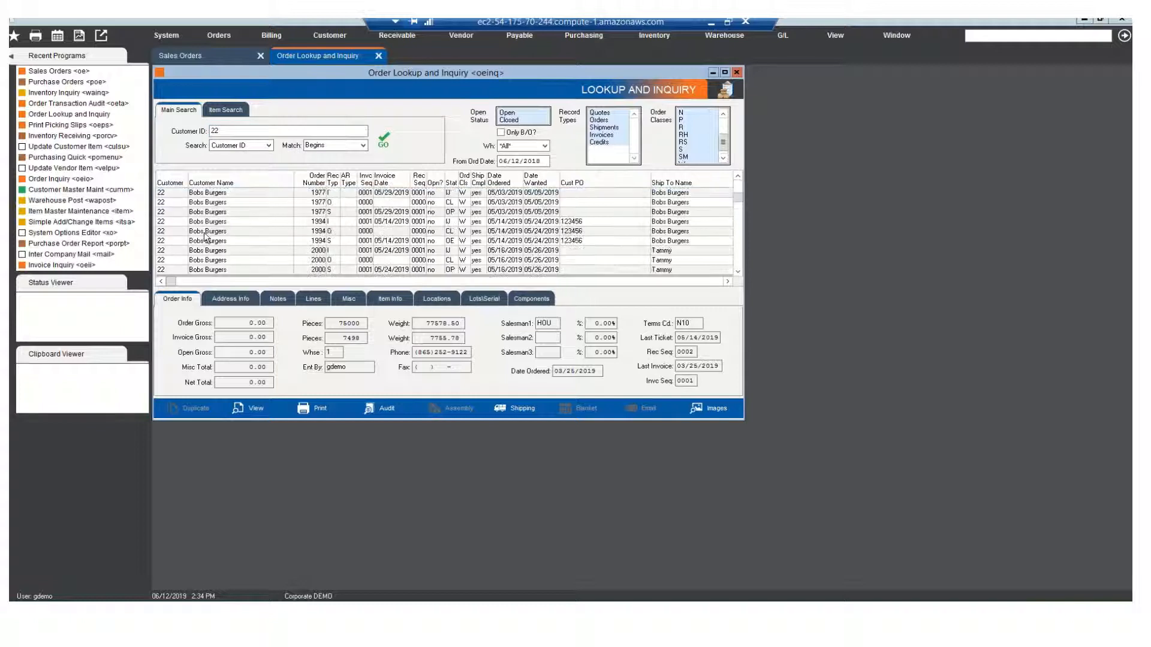
Change the Customer ID search's match option to Matches and run the search again
scroll(204, 237, "down", 6)
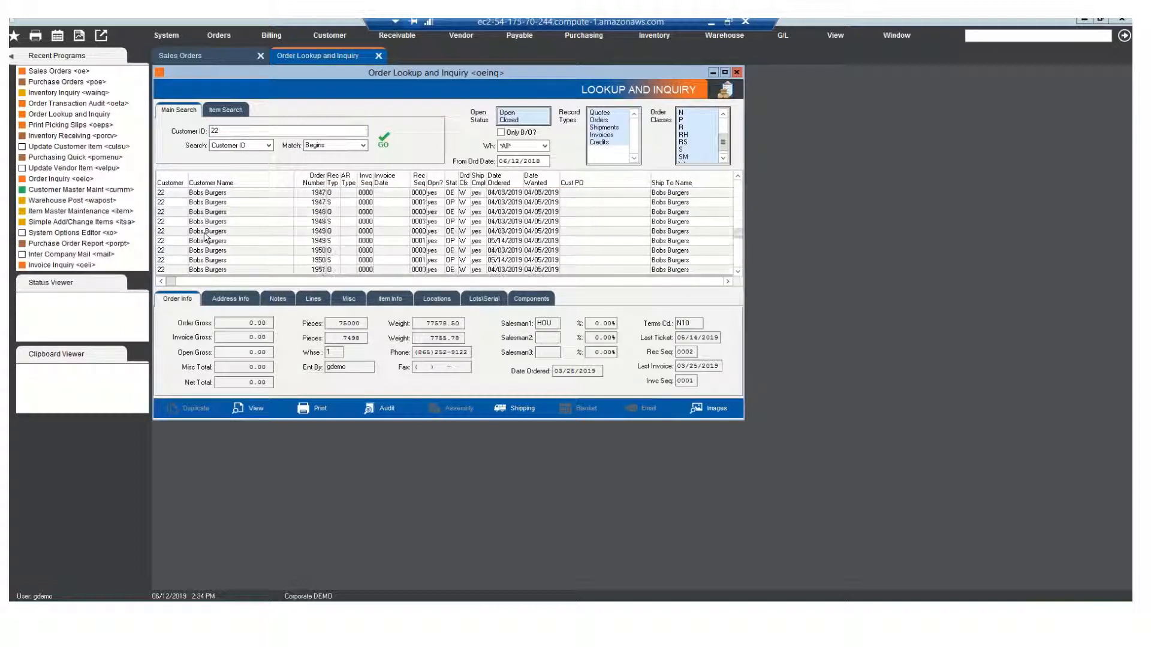
scroll(204, 237, "down", 6)
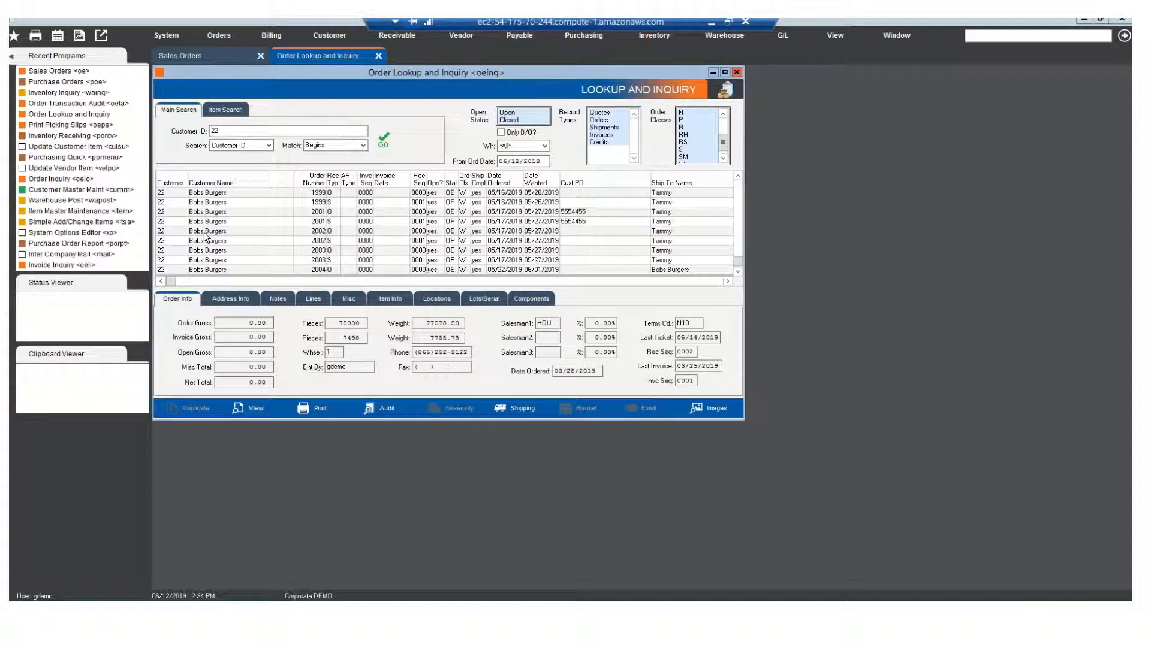
scroll(166, 204, "down", 3)
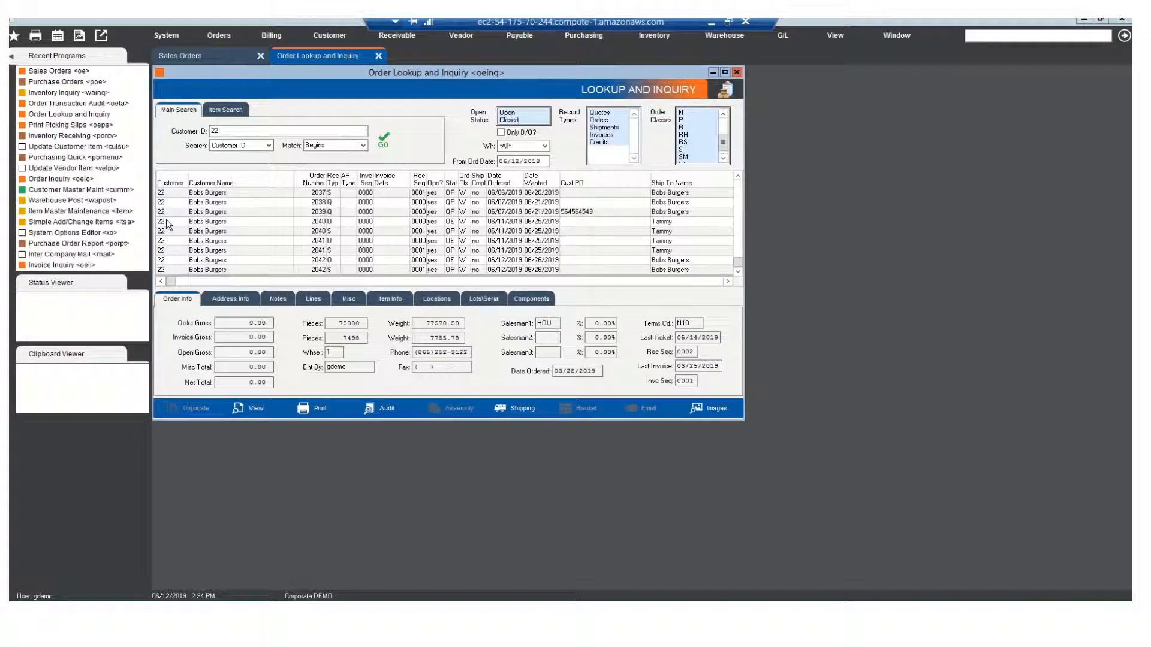
scroll(166, 225, "up", 6)
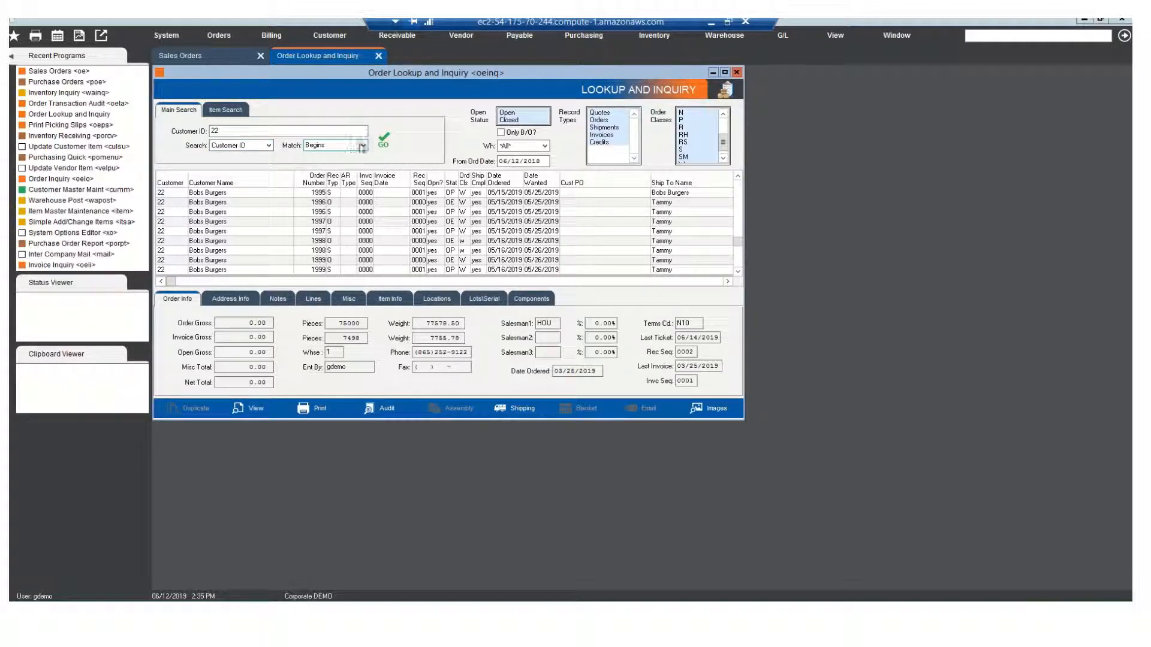
left_click(363, 146)
left_click(342, 160)
left_click(380, 144)
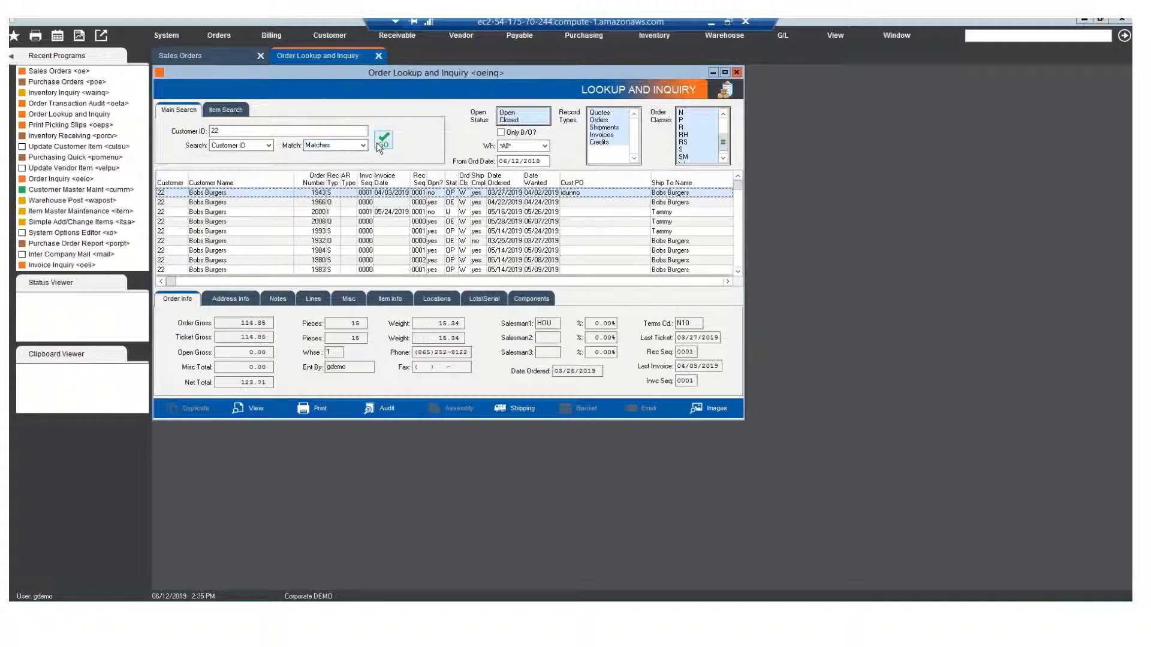
Send the order search results grid to the clipboard
right_click(265, 190)
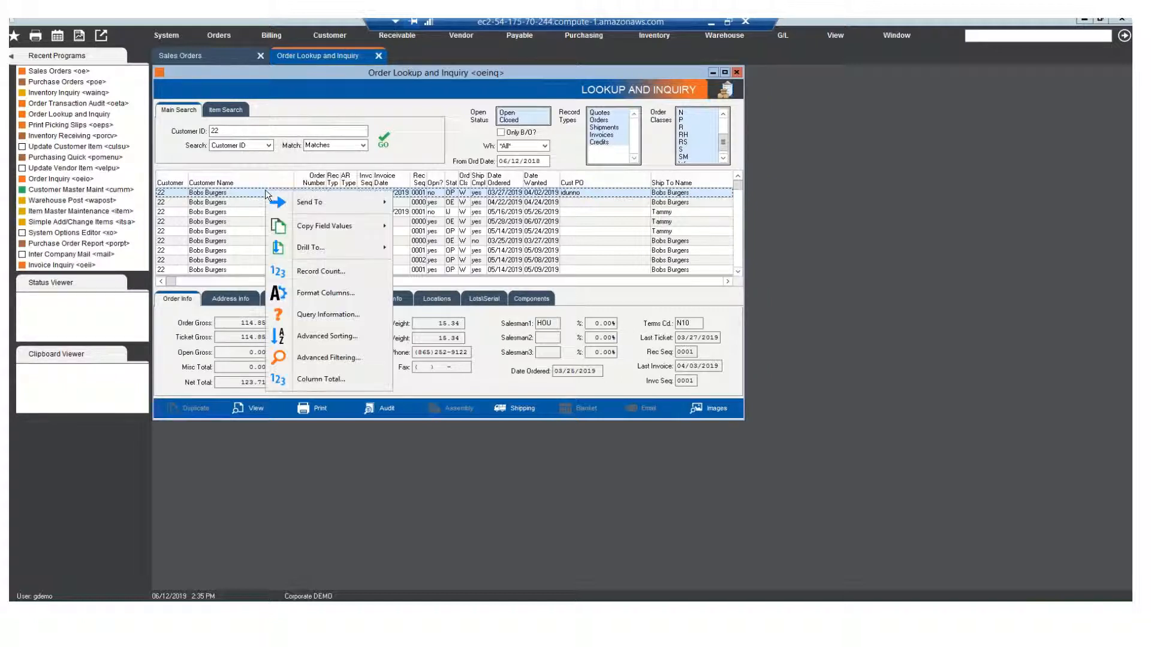
mouse_move(292, 215)
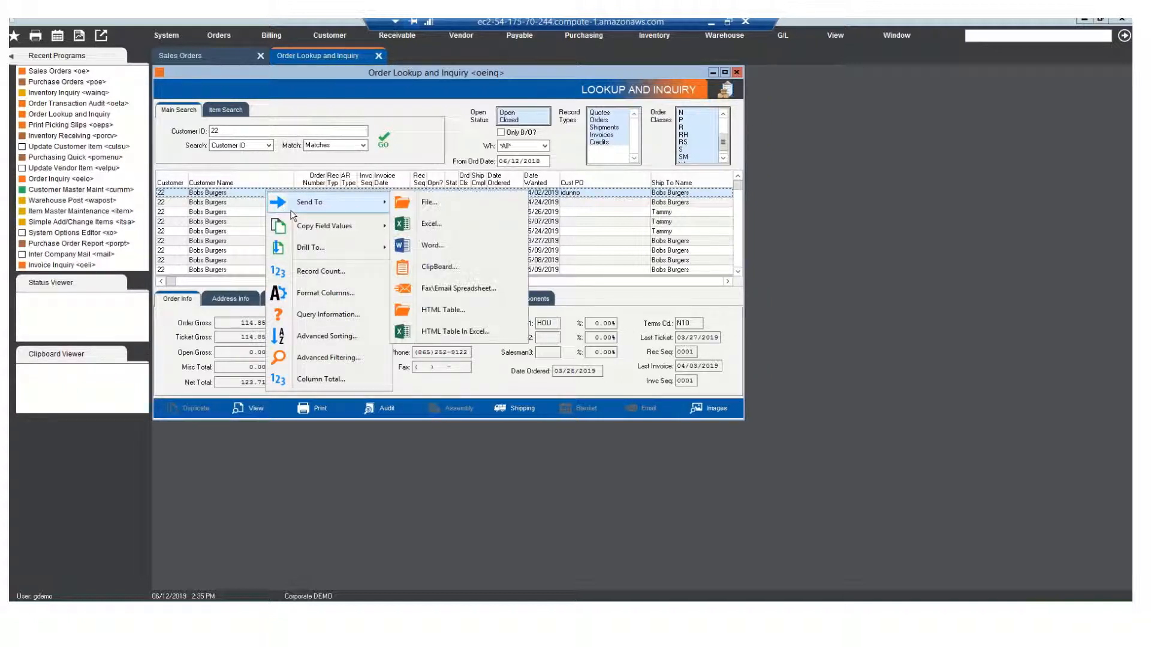
left_click(411, 267)
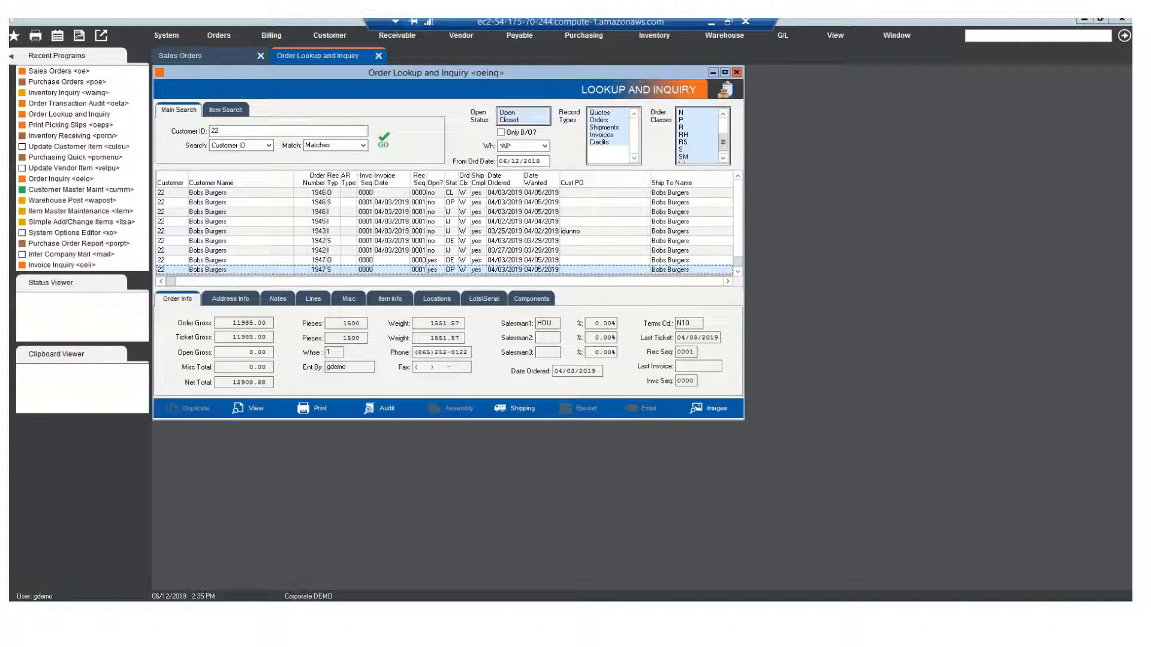
Switch to the blank Excel workbook, maximize it and paste the copied order records at cell A1
left_click_drag(10, 84, 510, 91)
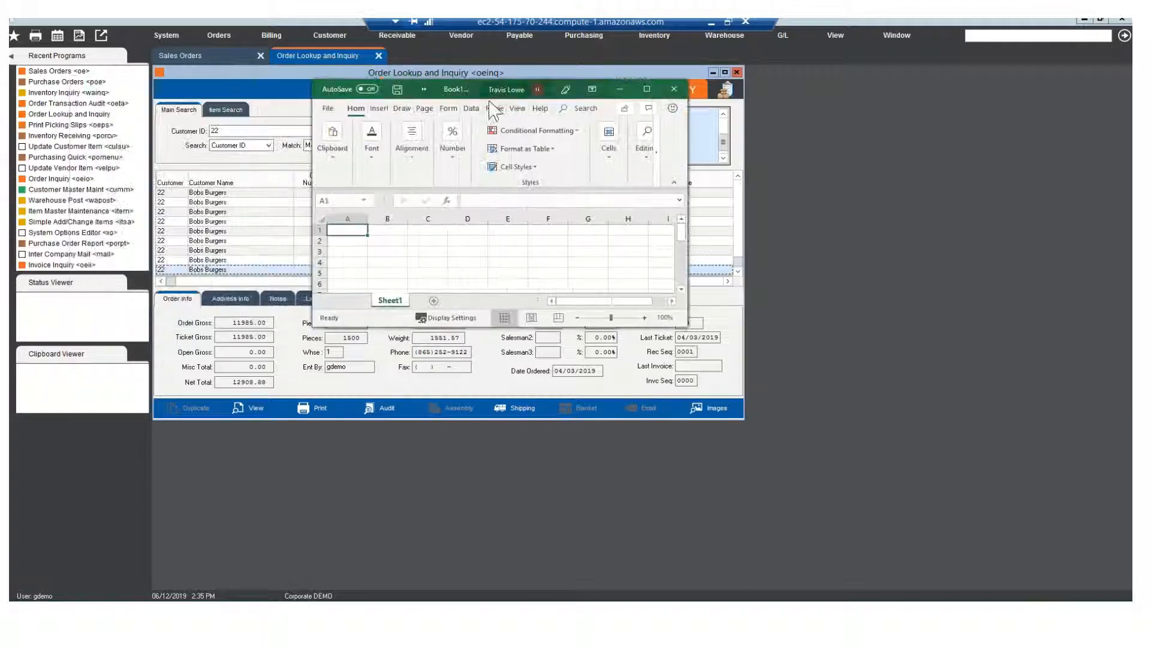
left_click(646, 89)
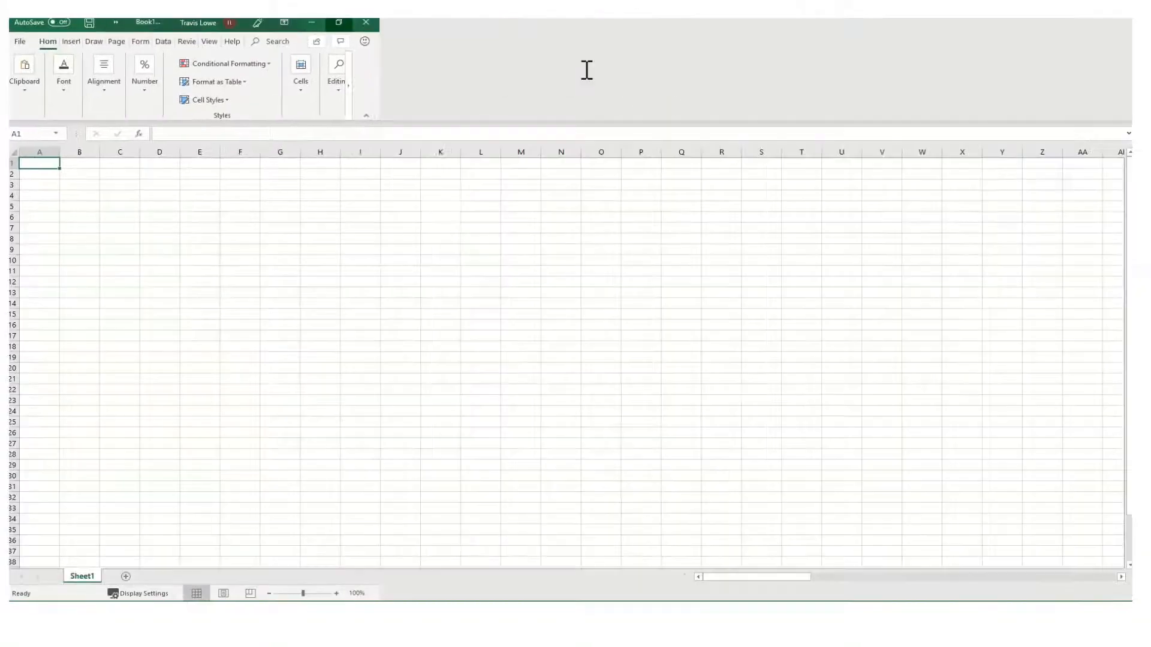
right_click(31, 166)
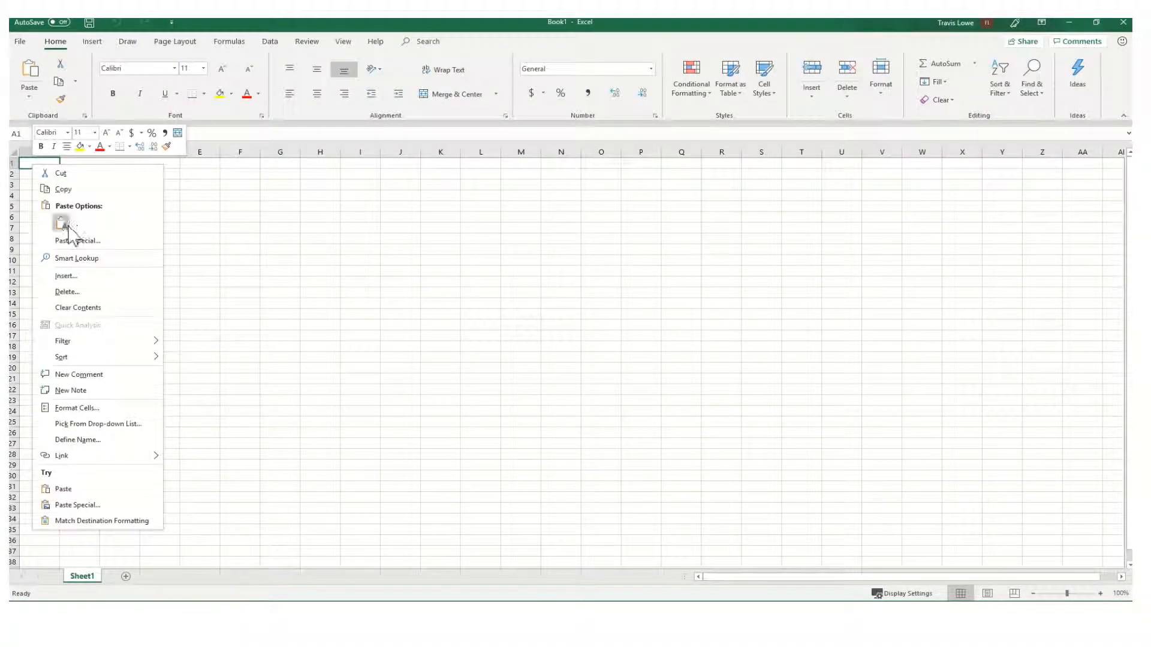
left_click(57, 225)
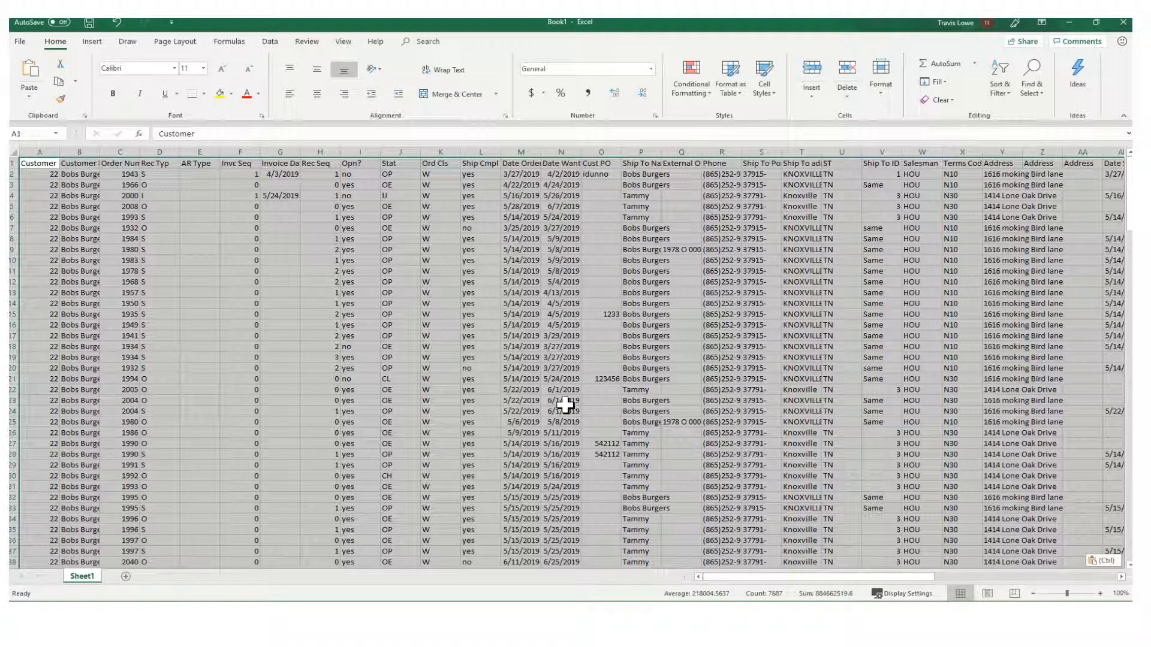
Widen column C to fit the Order Number heading, and review the pasted rows before minimizing the workbook
double_click(139, 152)
left_click(144, 151)
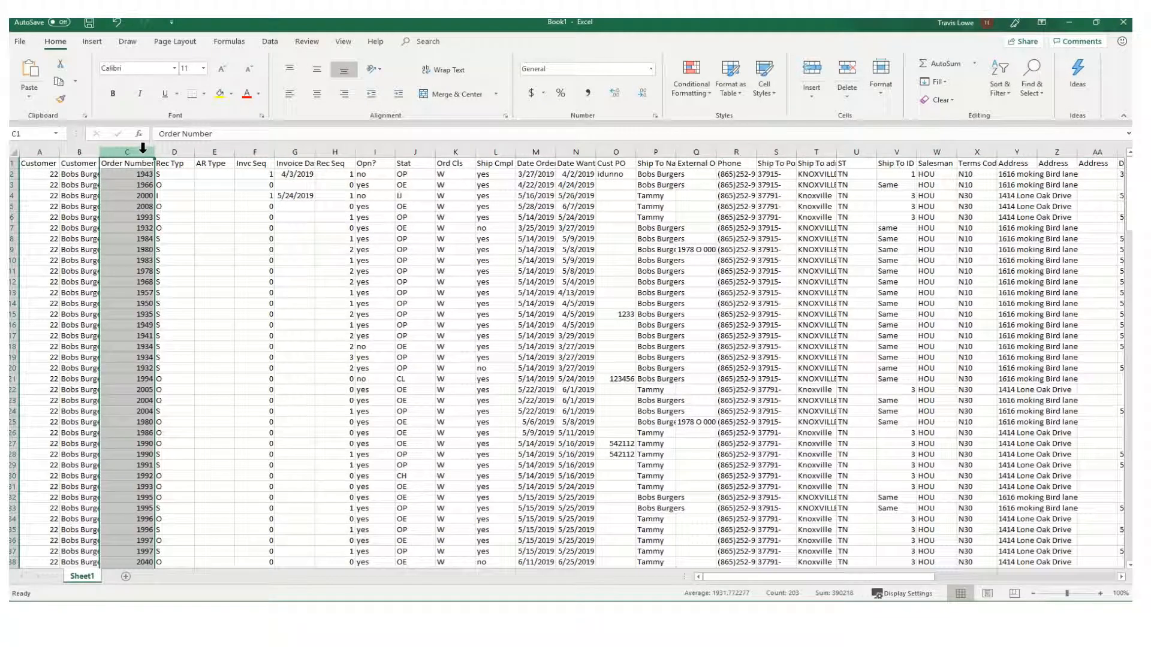
scroll(877, 333, "down", 14)
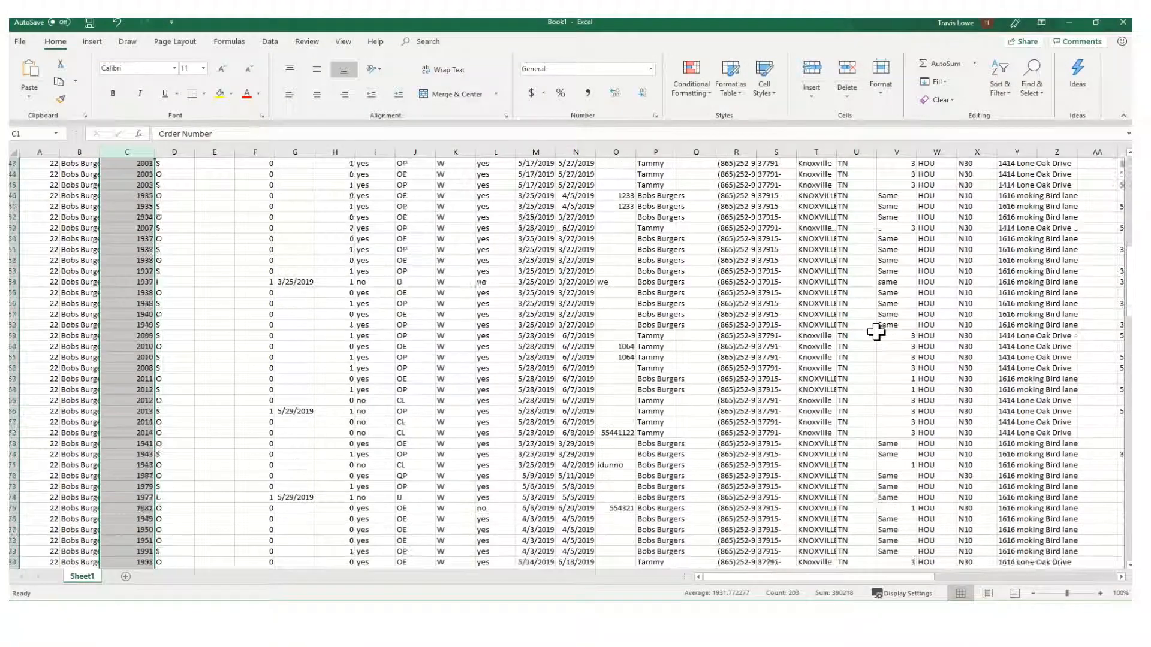
scroll(876, 333, "down", 20)
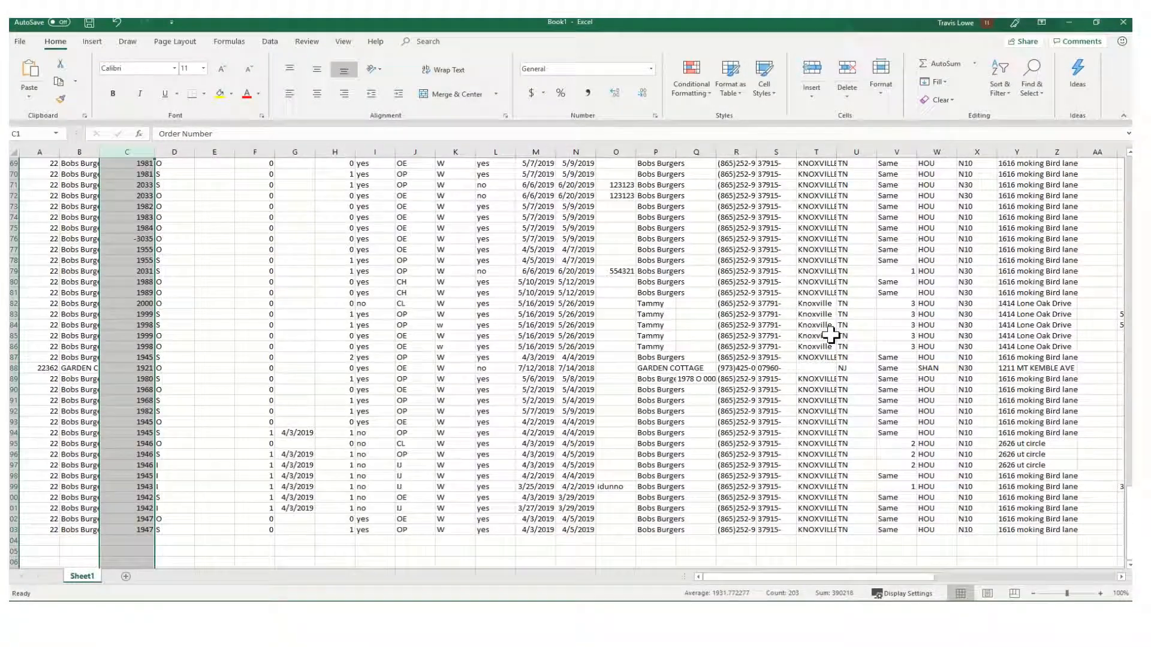
scroll(830, 335, "down", 20)
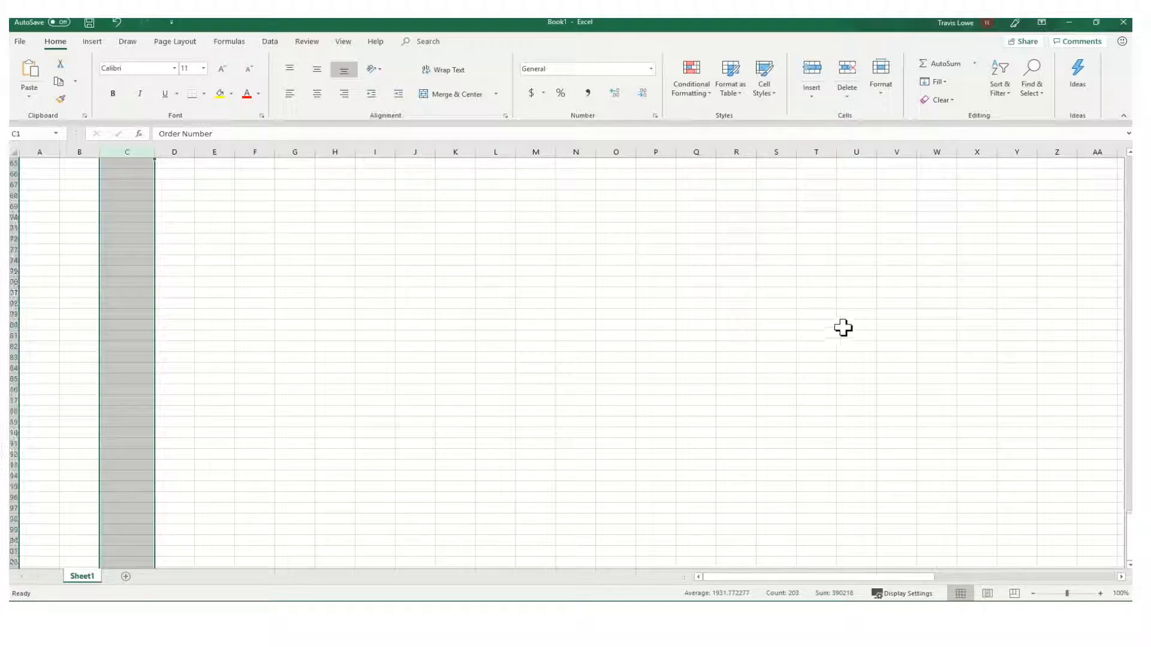
left_click(1068, 22)
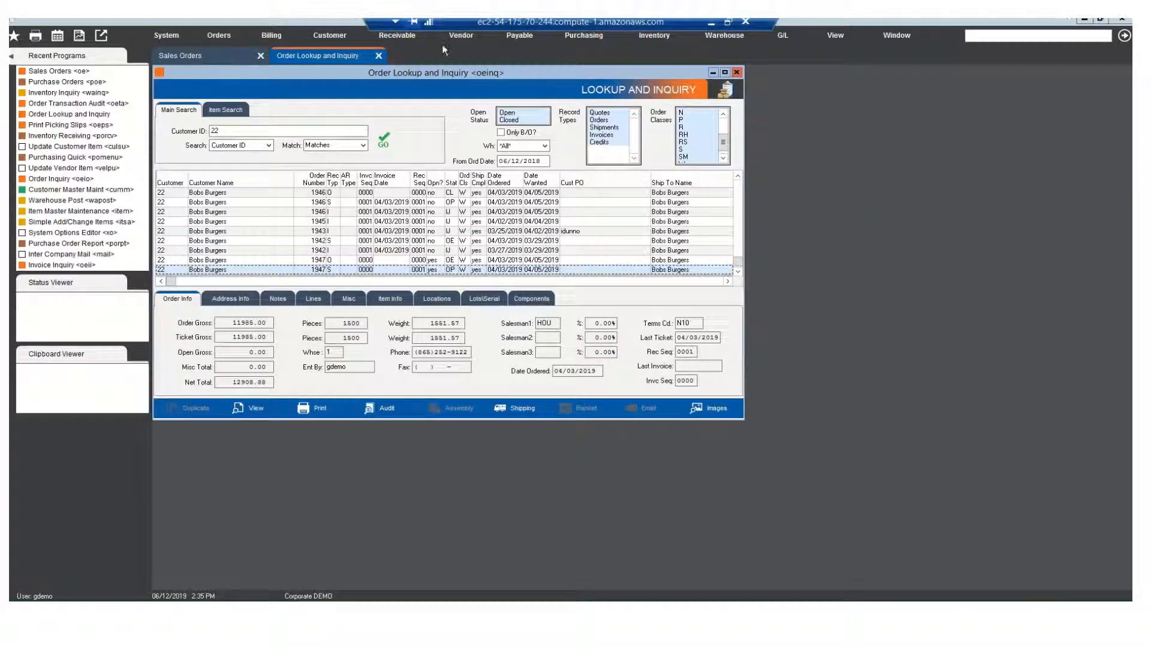
Sort the order search results by Order Number in descending order
left_click(316, 180)
left_click(317, 180)
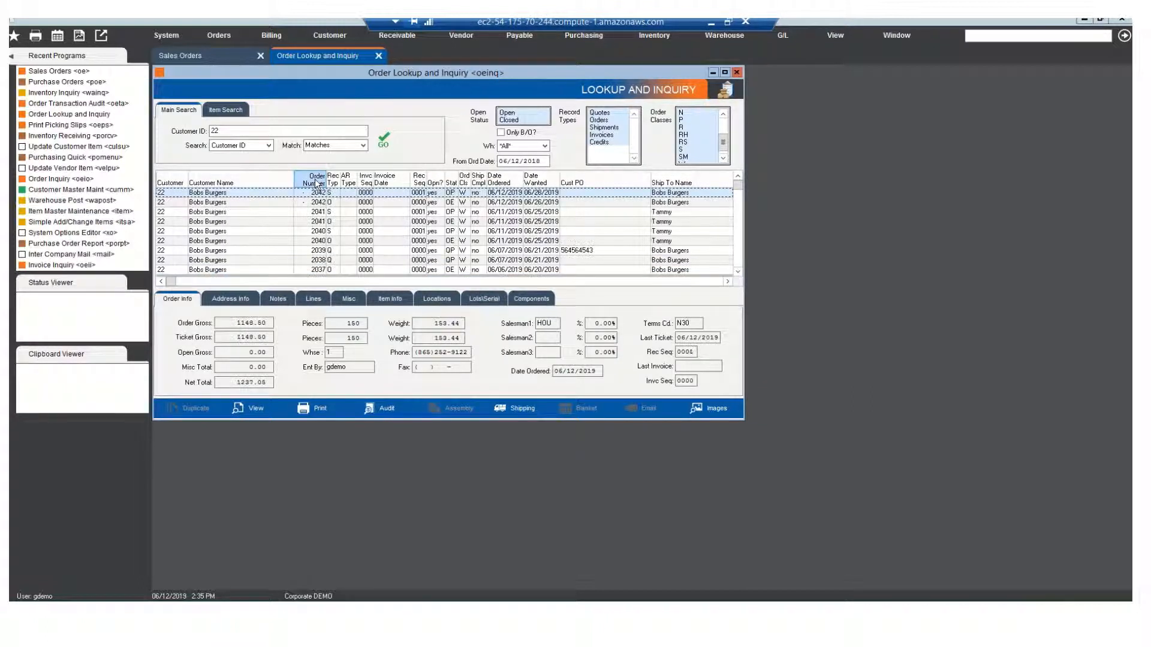
left_click(316, 180)
left_click(316, 180)
left_click(316, 180)
left_click(316, 181)
Print the Order Acknowledgement for the newest order's type O record to SCREEN, and close the preview
left_click(332, 203)
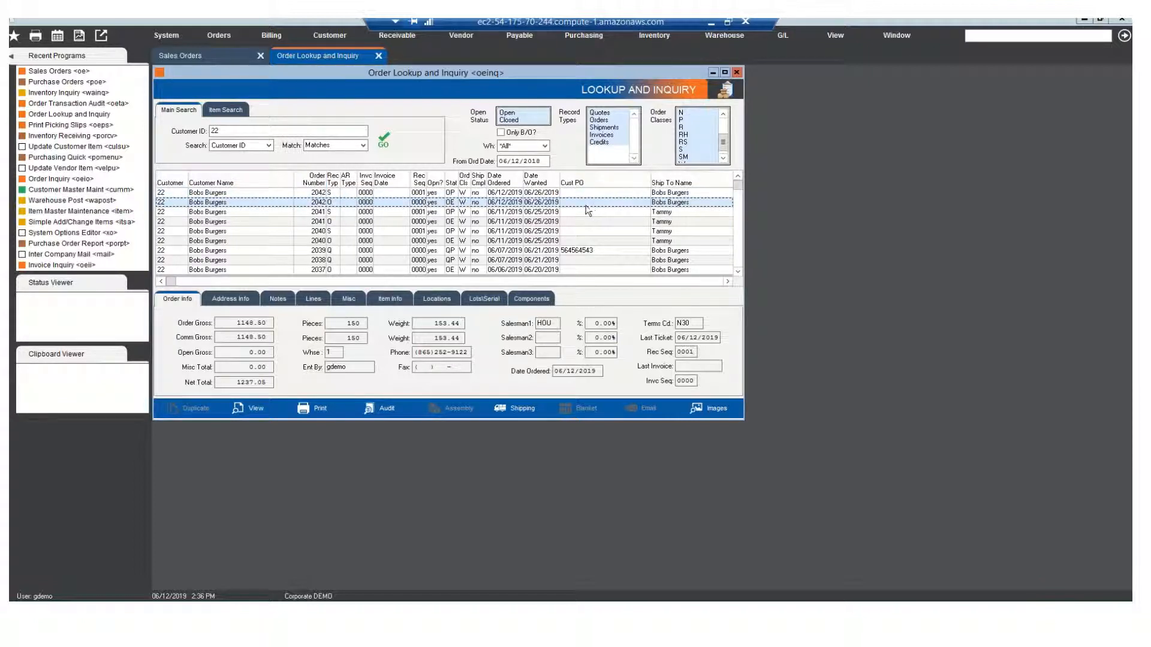
left_click(303, 409)
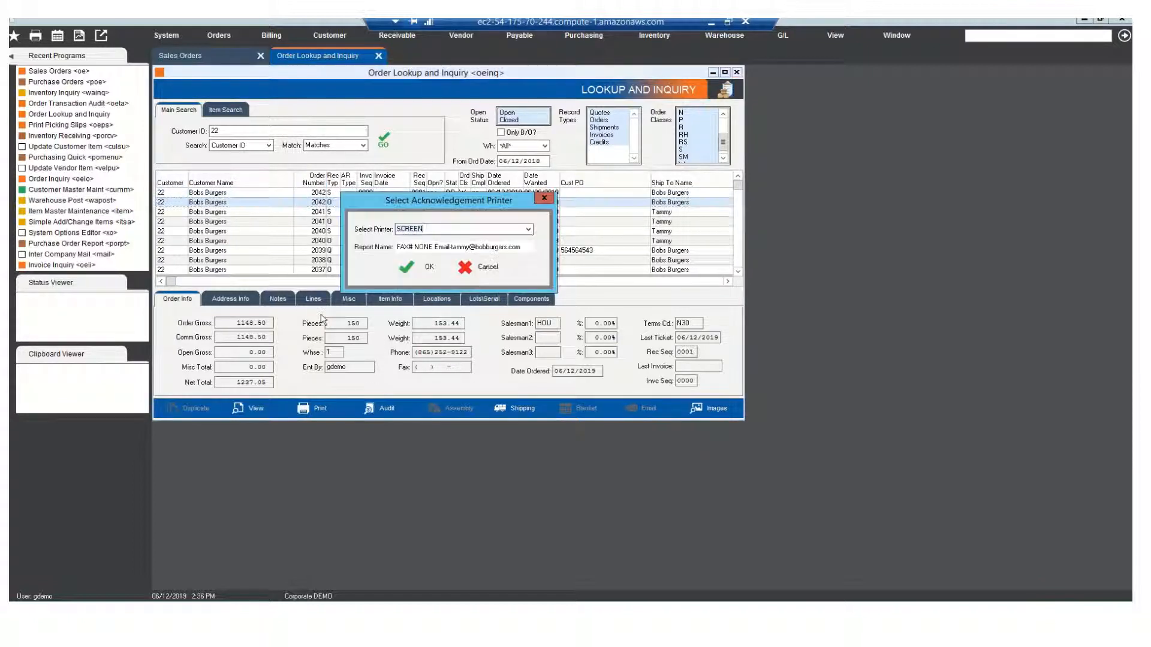
left_click(420, 269)
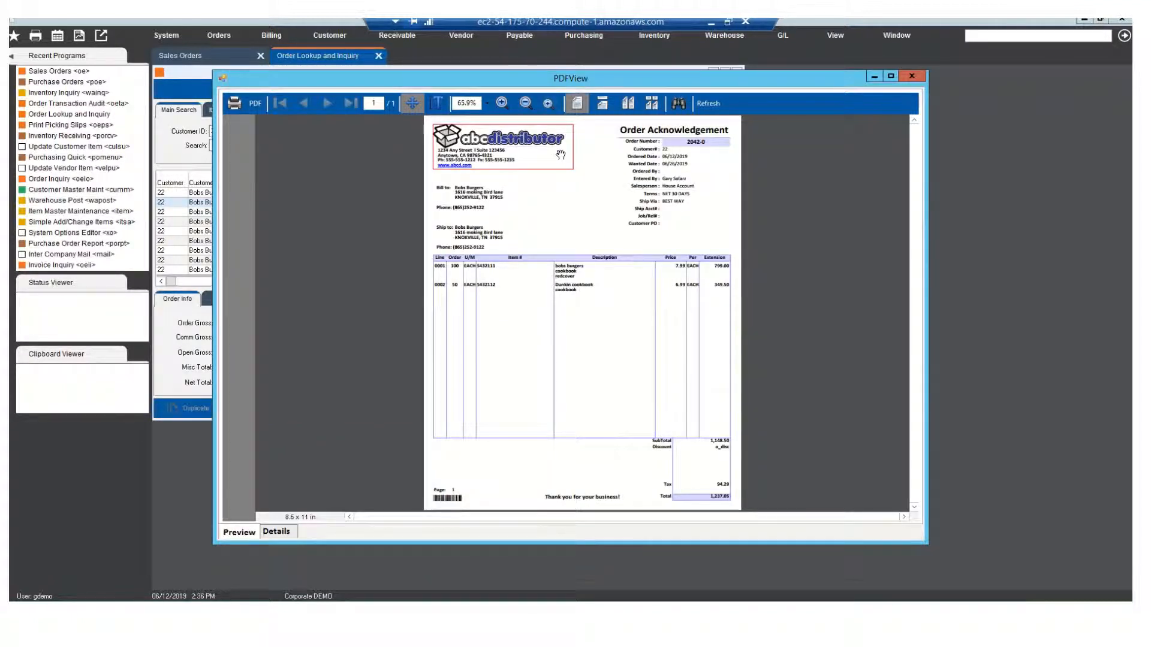
left_click(912, 76)
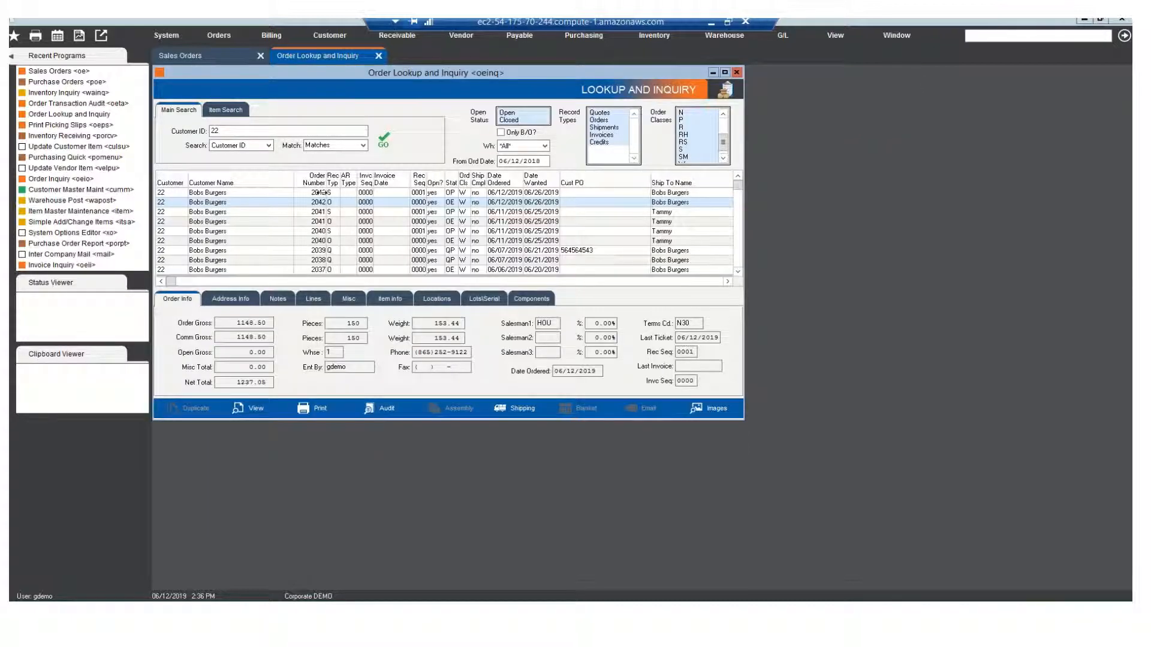
Reprint the Picking Slip for the newest order's type S record, and close its preview
left_click(323, 195)
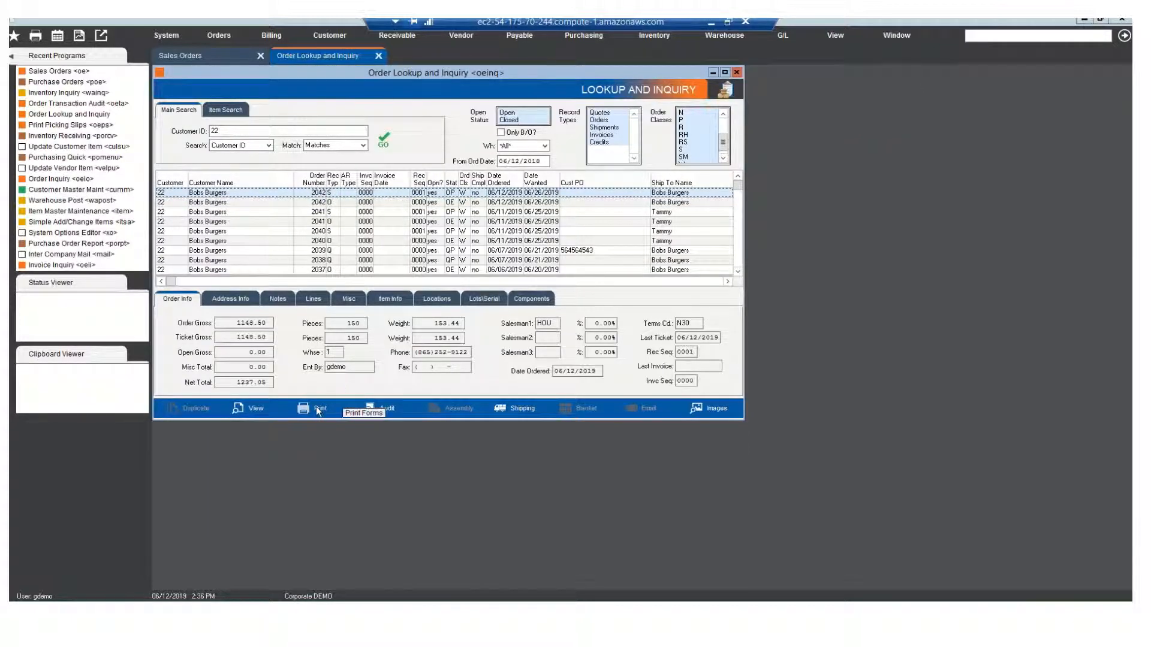
left_click(315, 406)
left_click(597, 264)
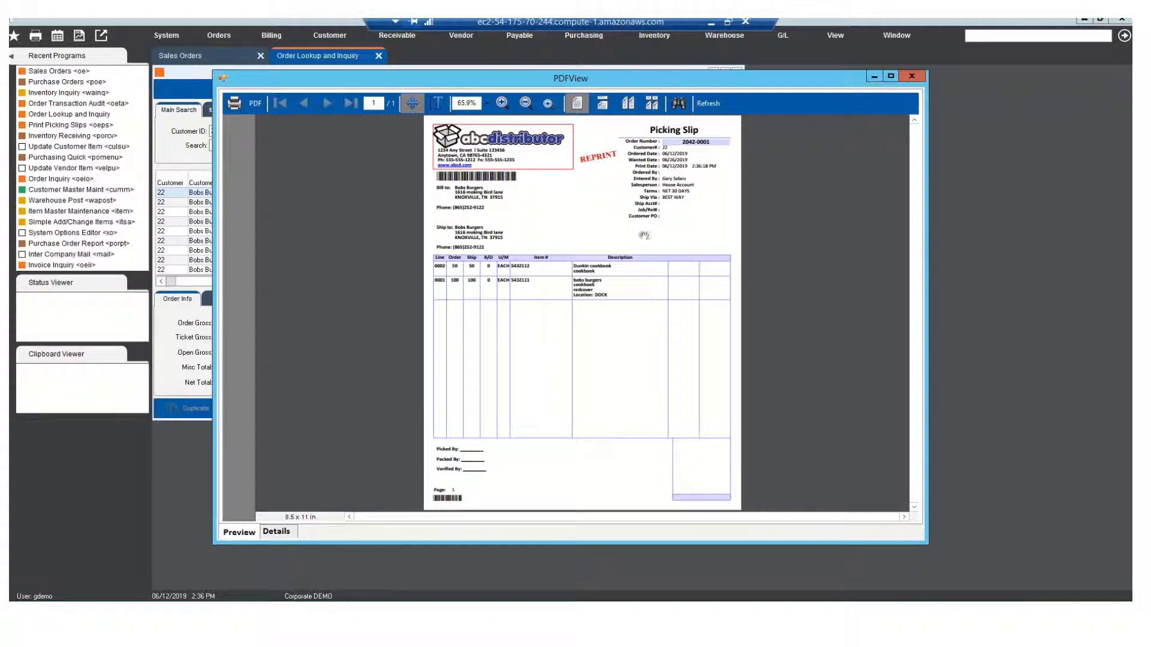
left_click(911, 77)
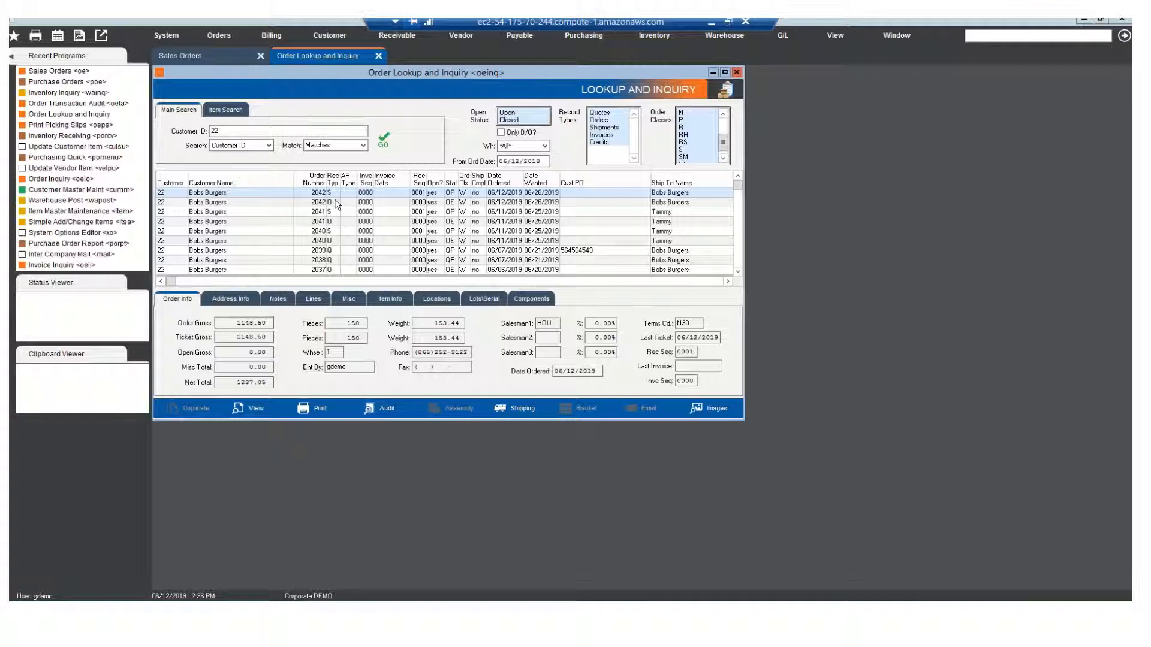
Limit the results to backorders only, and sort them by Order Number, Date Ordered and open status in turn
left_click(510, 132)
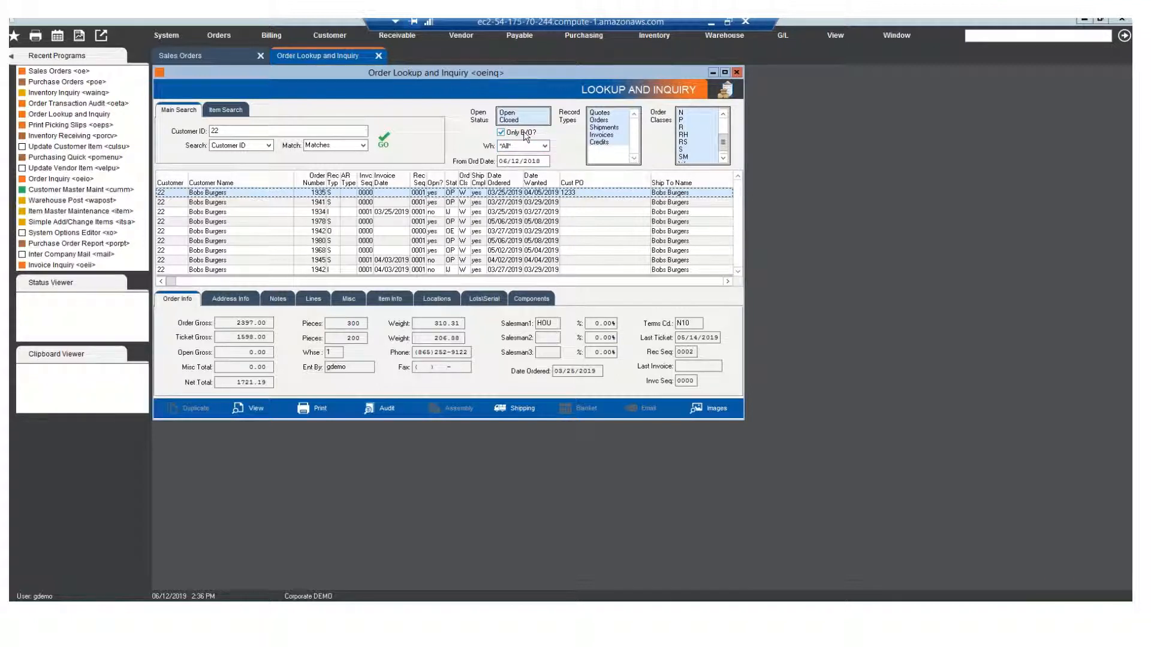
left_click(320, 184)
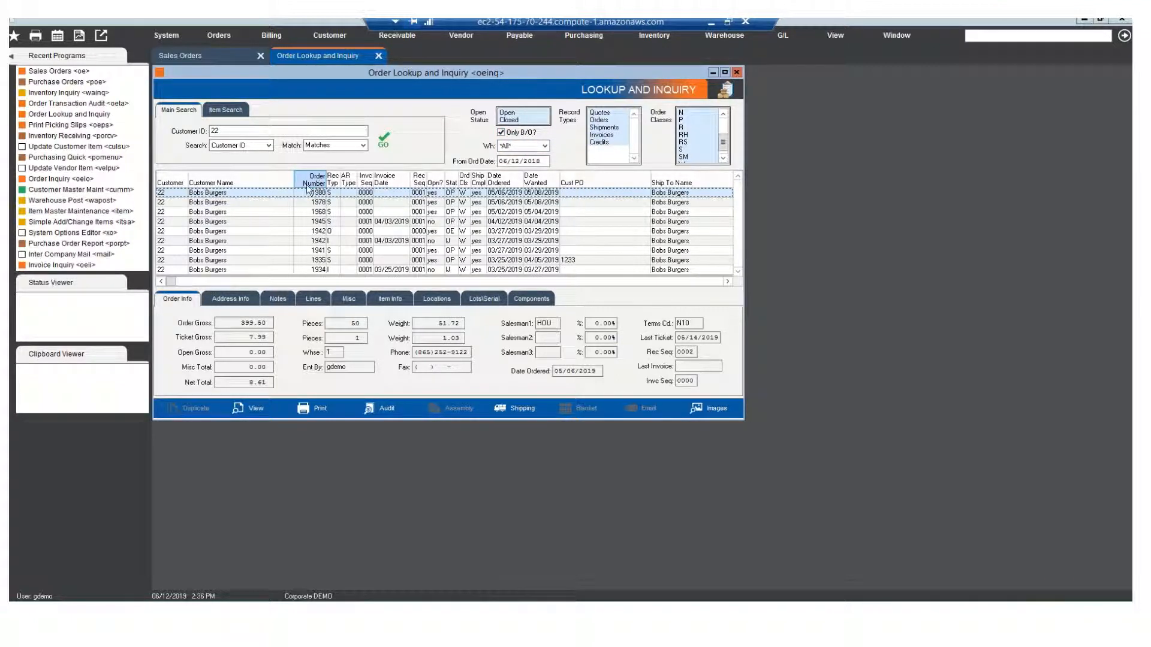
left_click(504, 182)
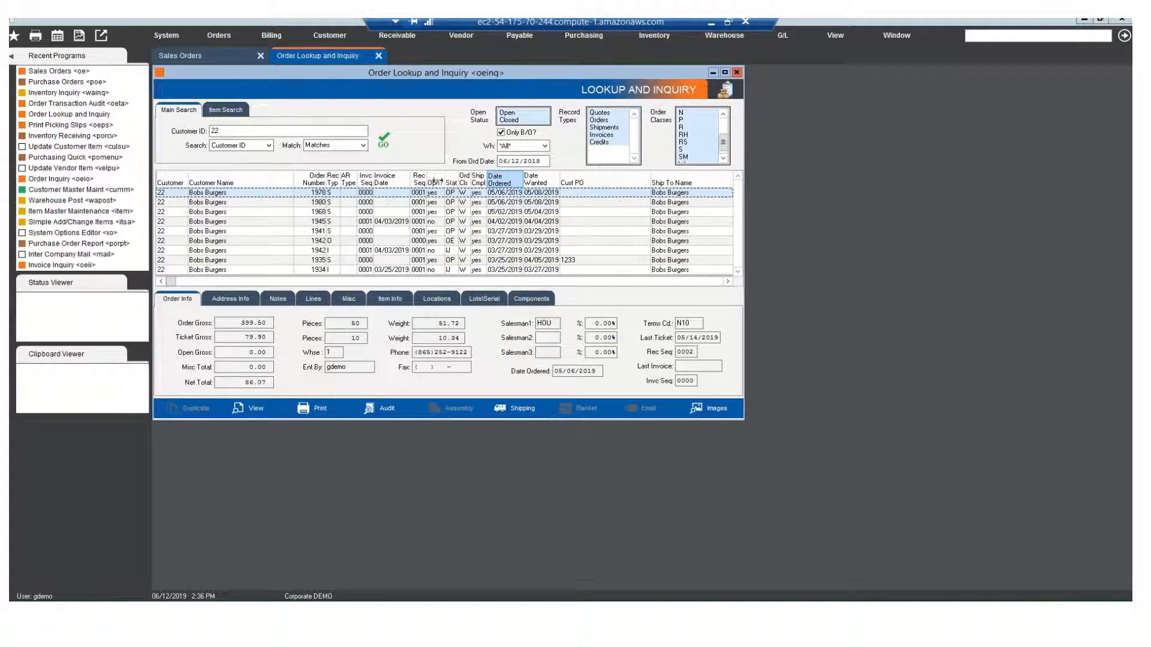
left_click(439, 184)
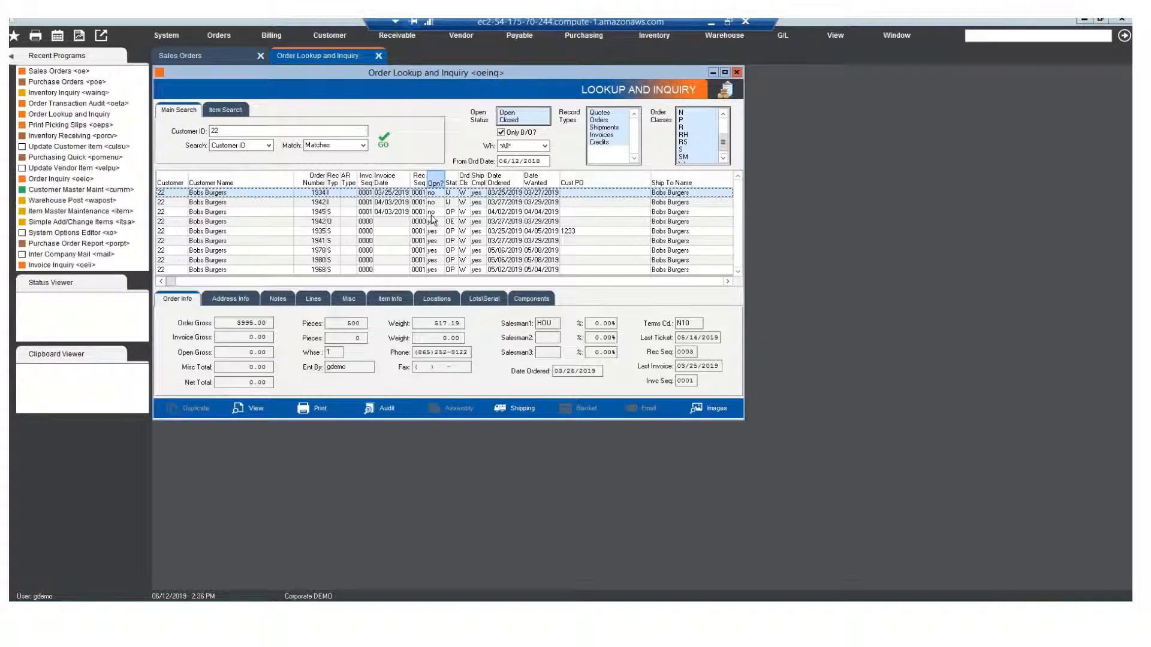
Restrict the open status to Closed, and remove the backorders-only filter to browse all closed records
left_click(511, 121)
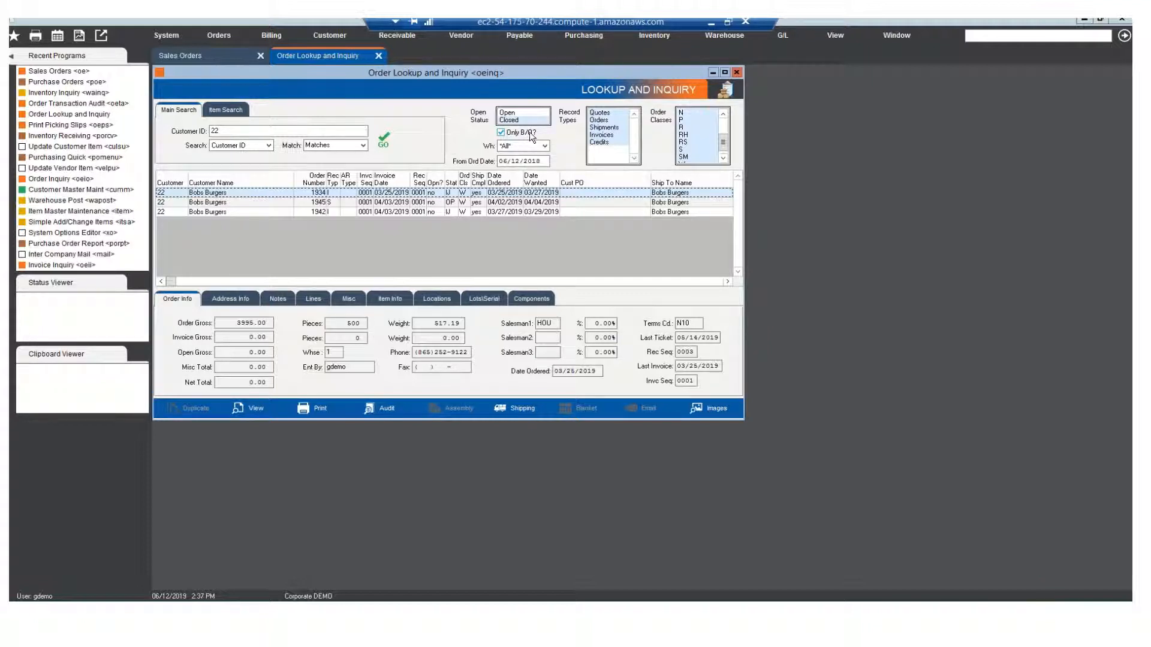
left_click(506, 135)
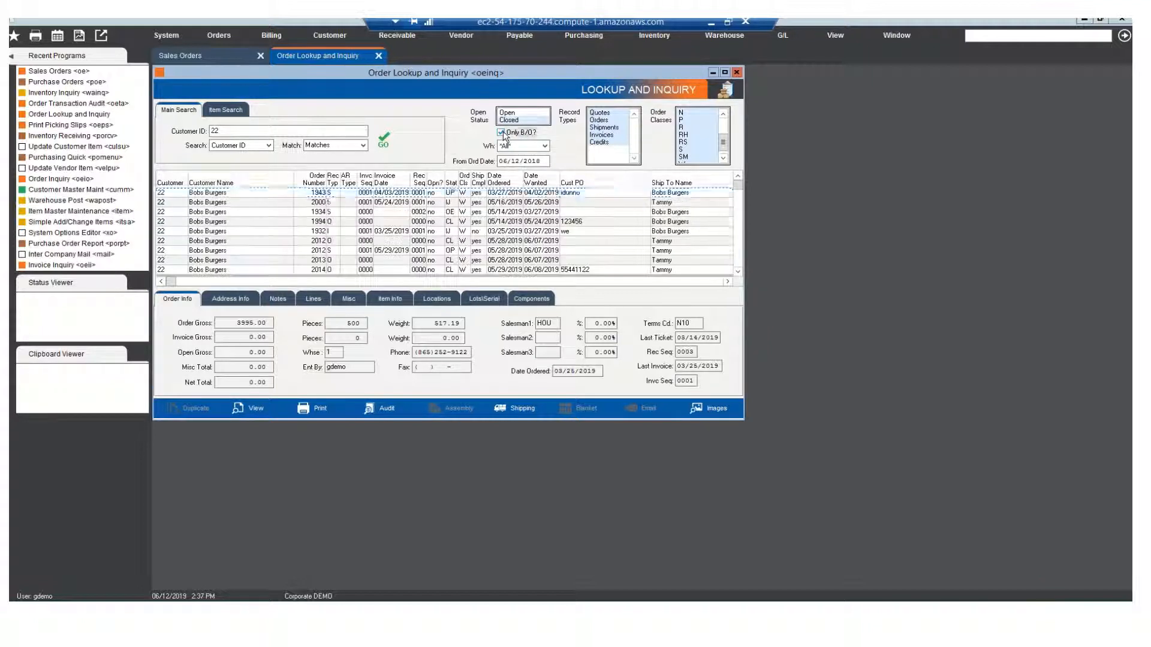
left_click(385, 140)
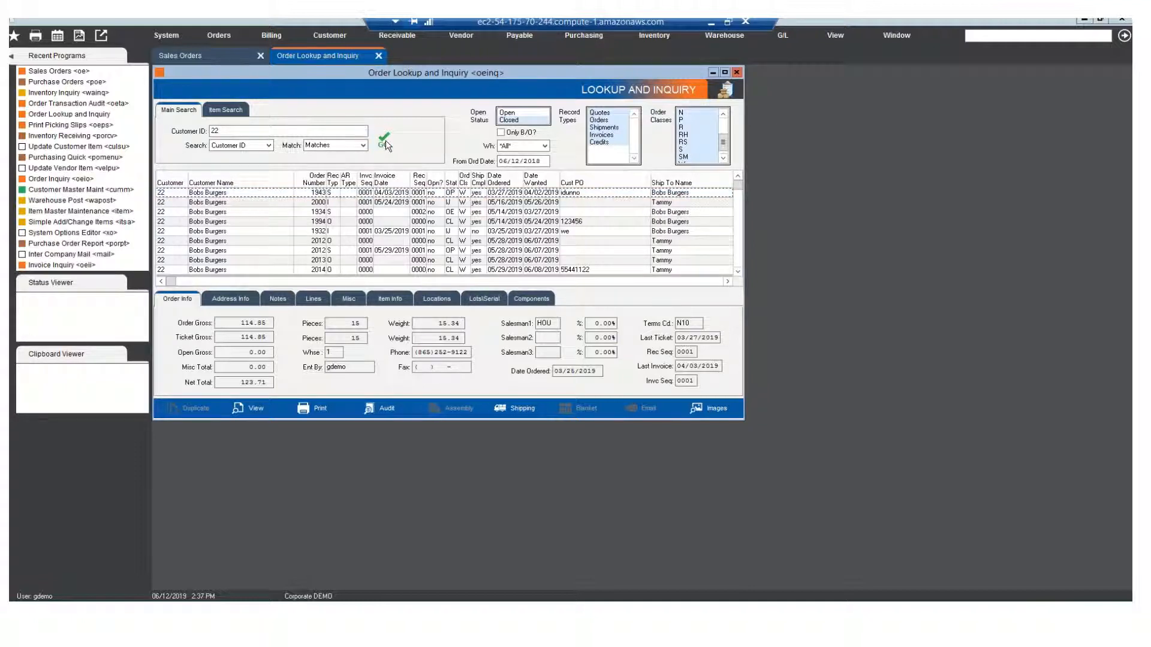
scroll(423, 206, "down", 5)
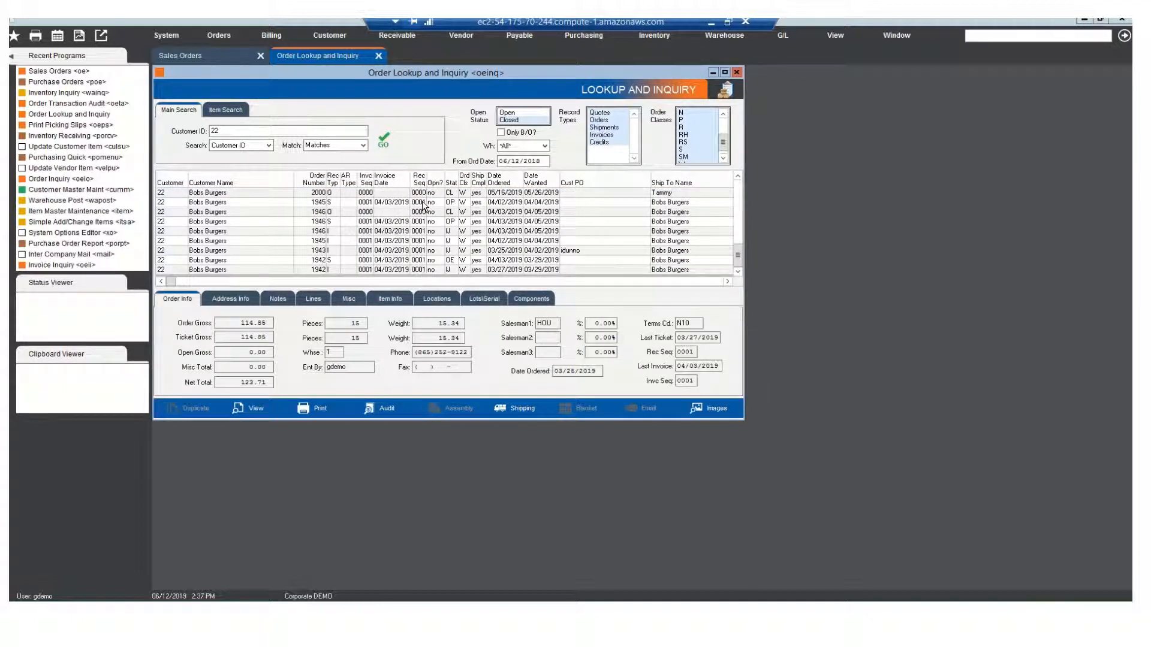
scroll(423, 206, "up", 5)
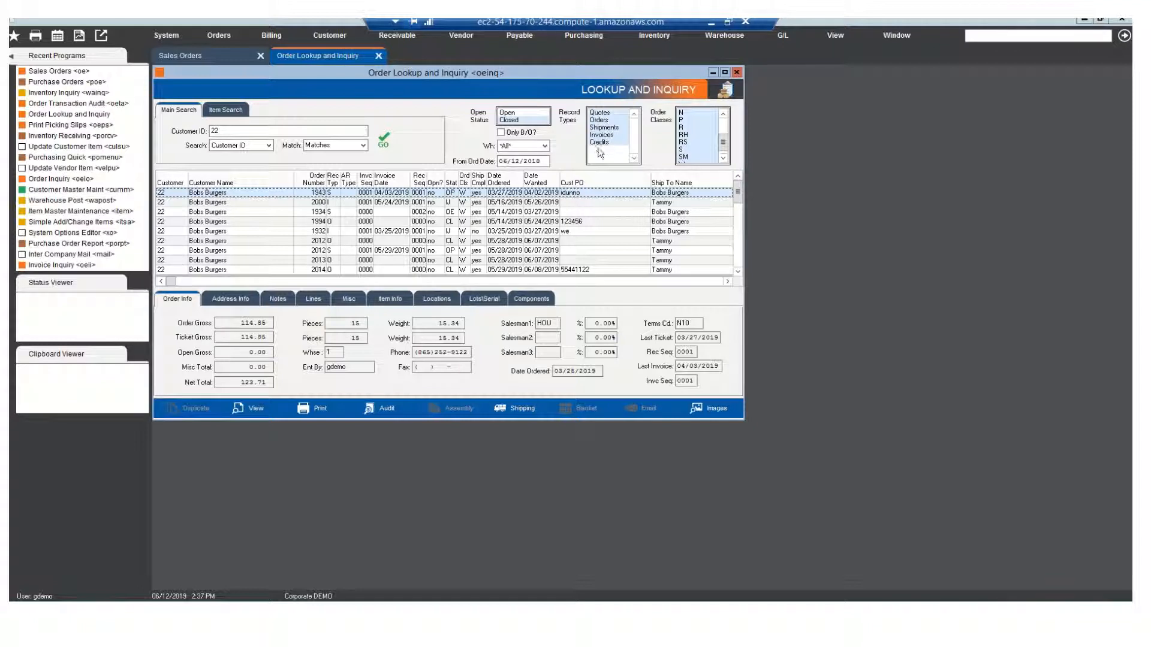
Limit the closed records to Invoices, and try to print the second and then the first invoice in the results
left_click(598, 137)
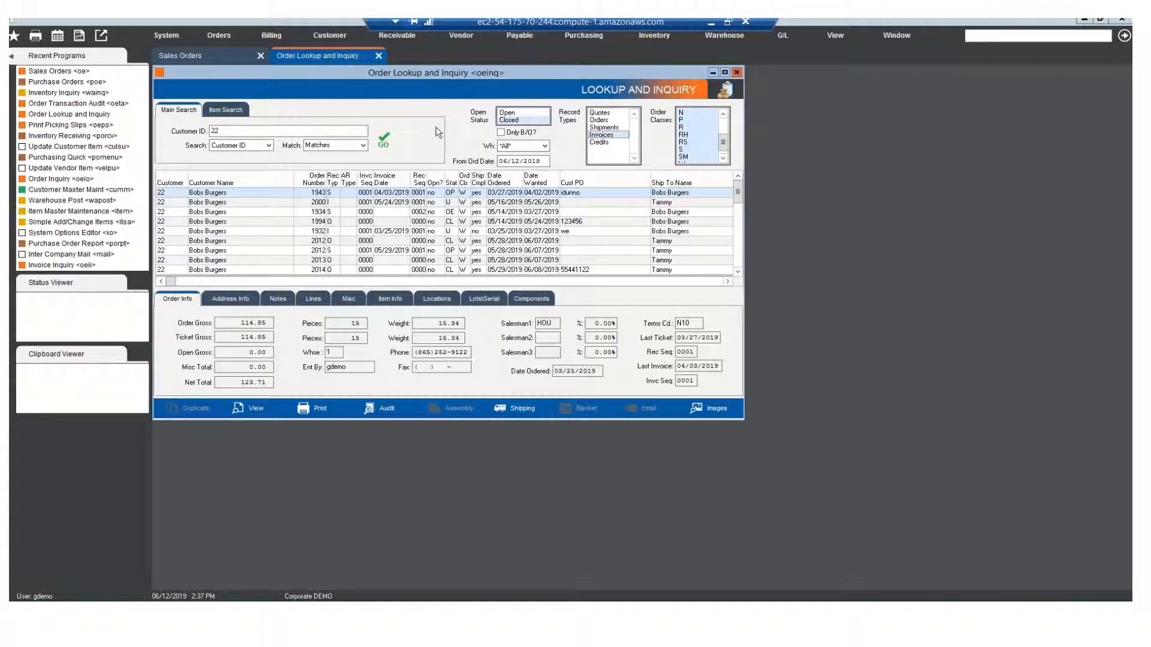
left_click(383, 141)
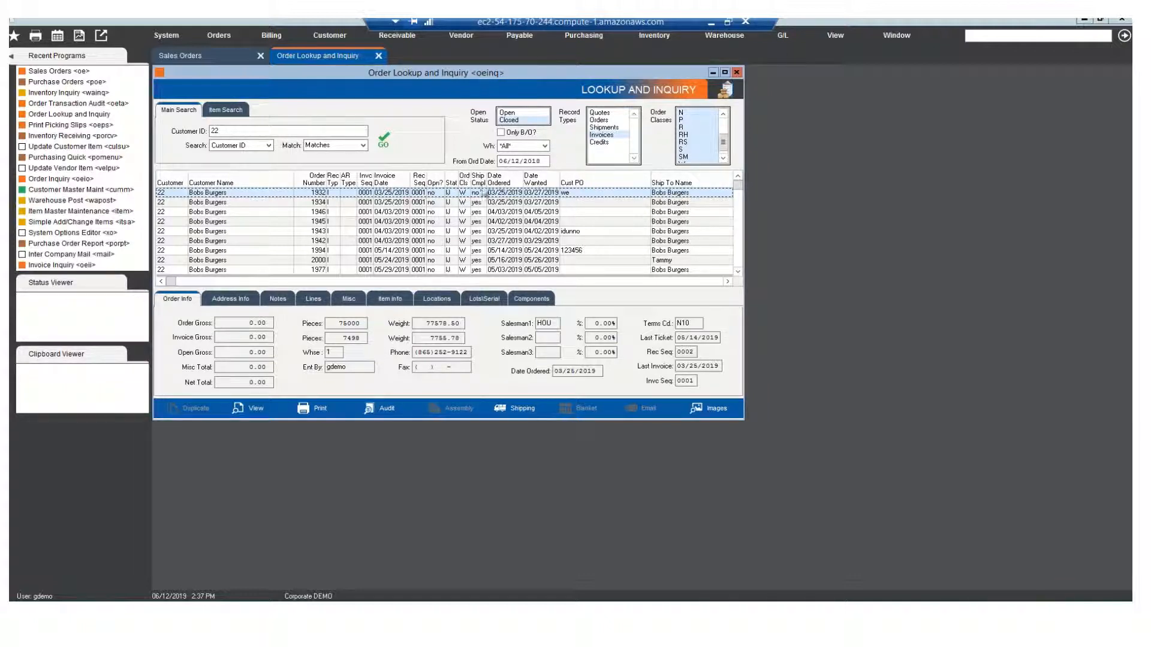
left_click(479, 203)
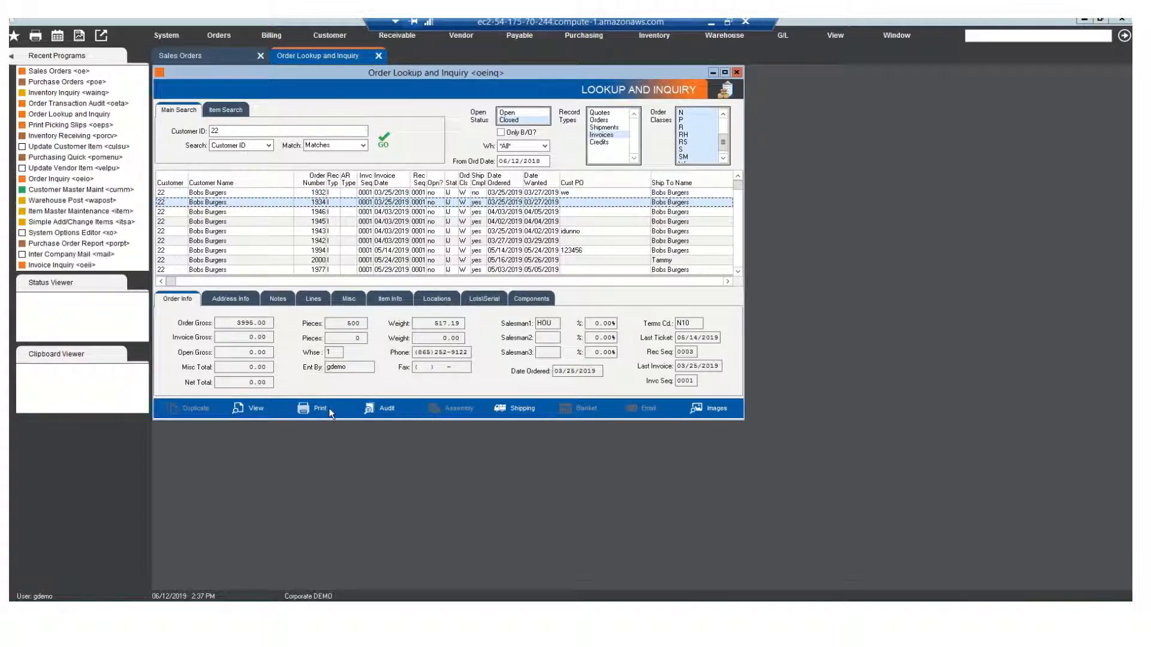
left_click(303, 408)
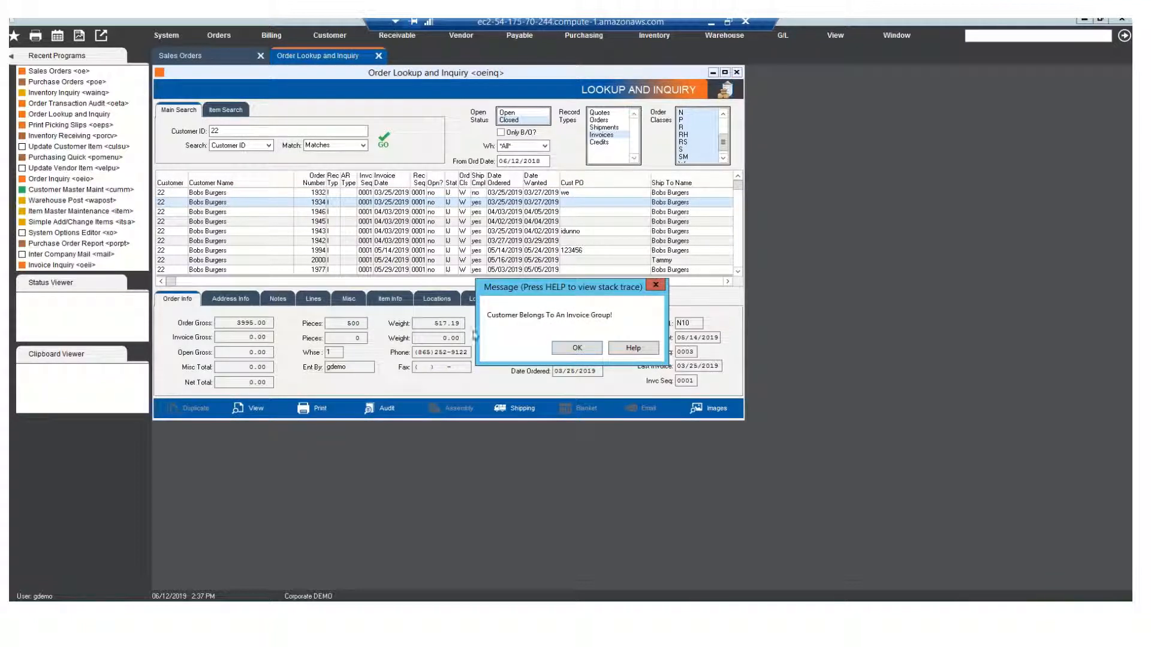
left_click(576, 348)
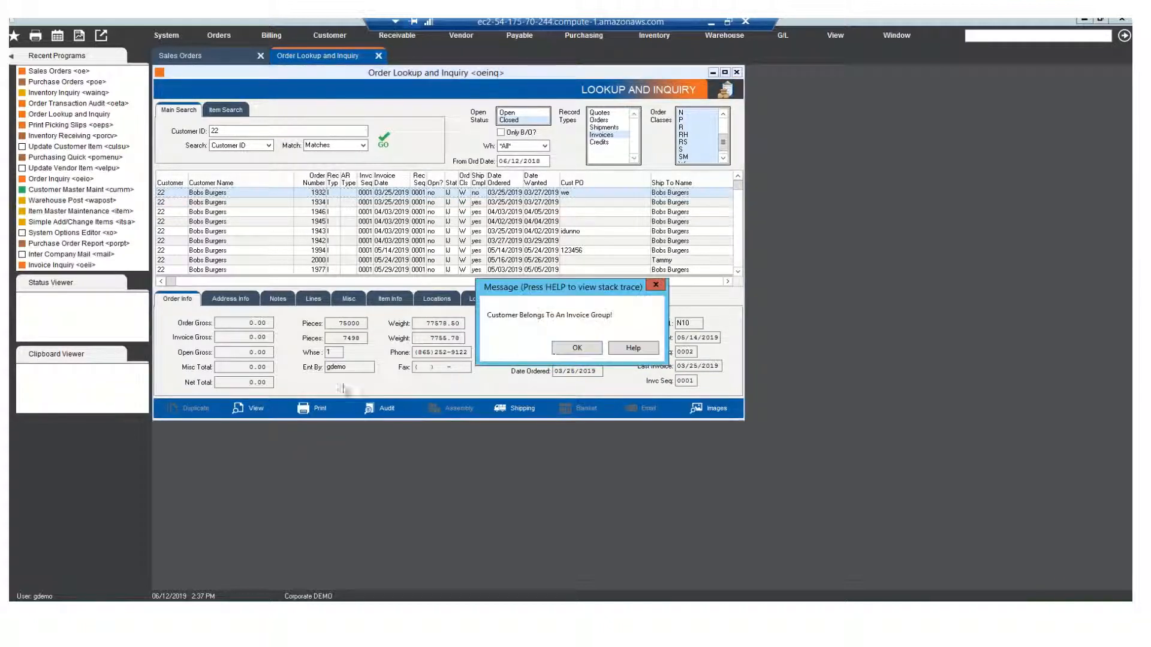
left_click(557, 354)
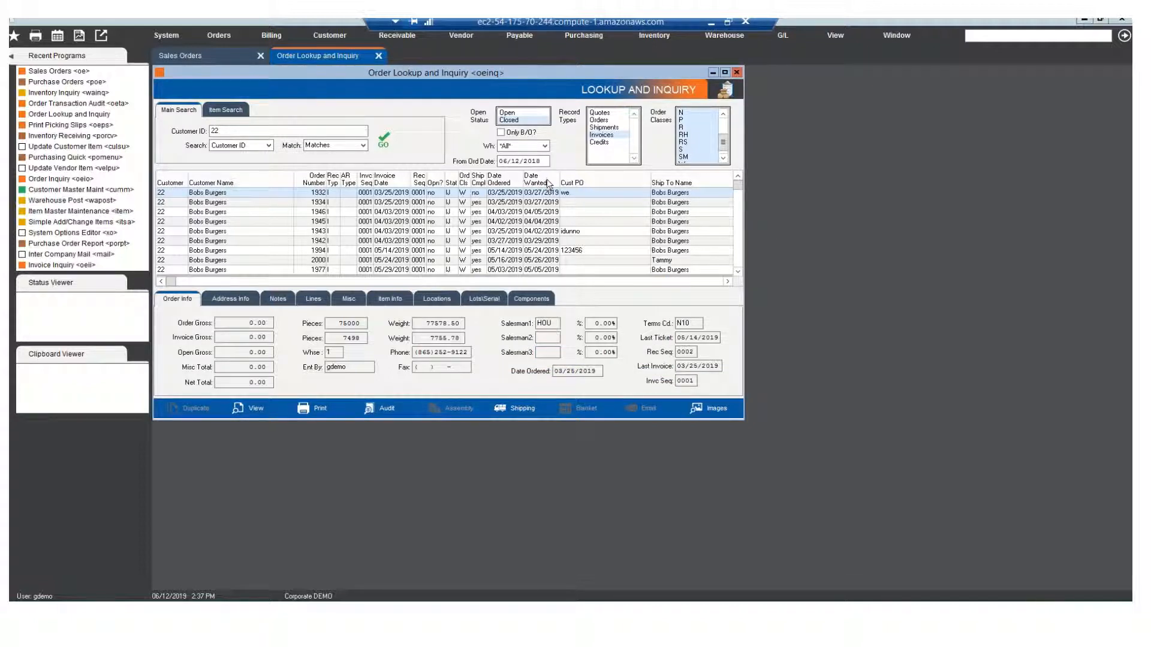
Change the record type to Shipments and the warehouse to 1, and search for the customer's closed shipments
left_click(605, 127)
left_click(545, 146)
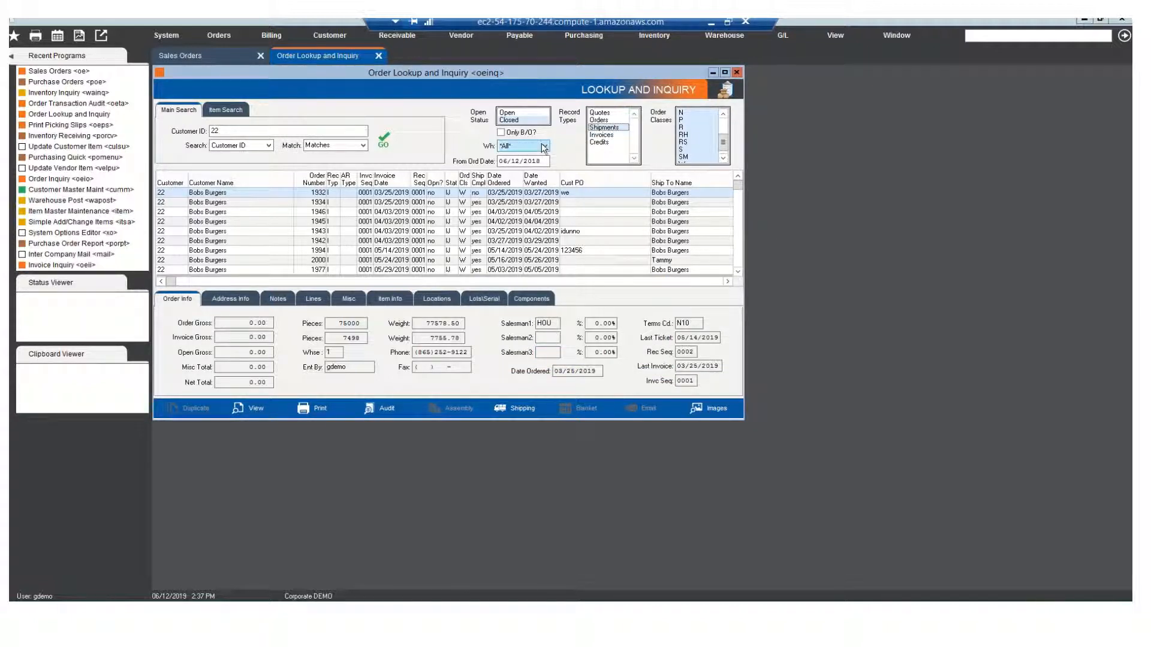
left_click(515, 163)
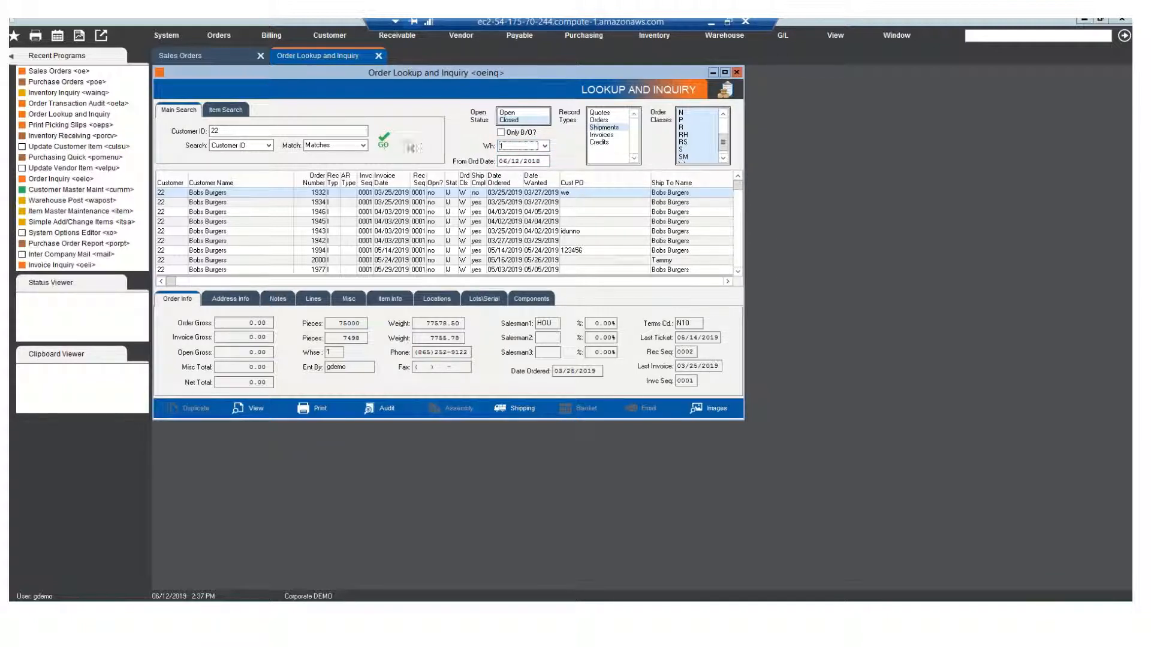
left_click(384, 140)
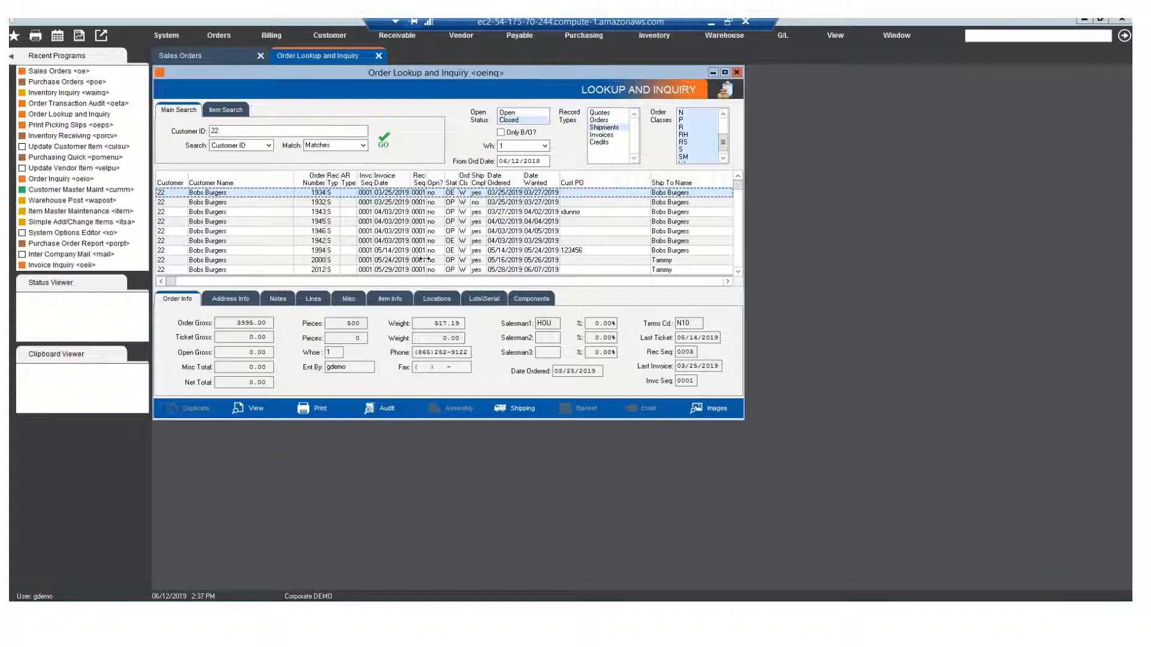
Switch the open status to Open, rerun the search for Shipments, and sort the results by Order Number, newest first
left_click(512, 116)
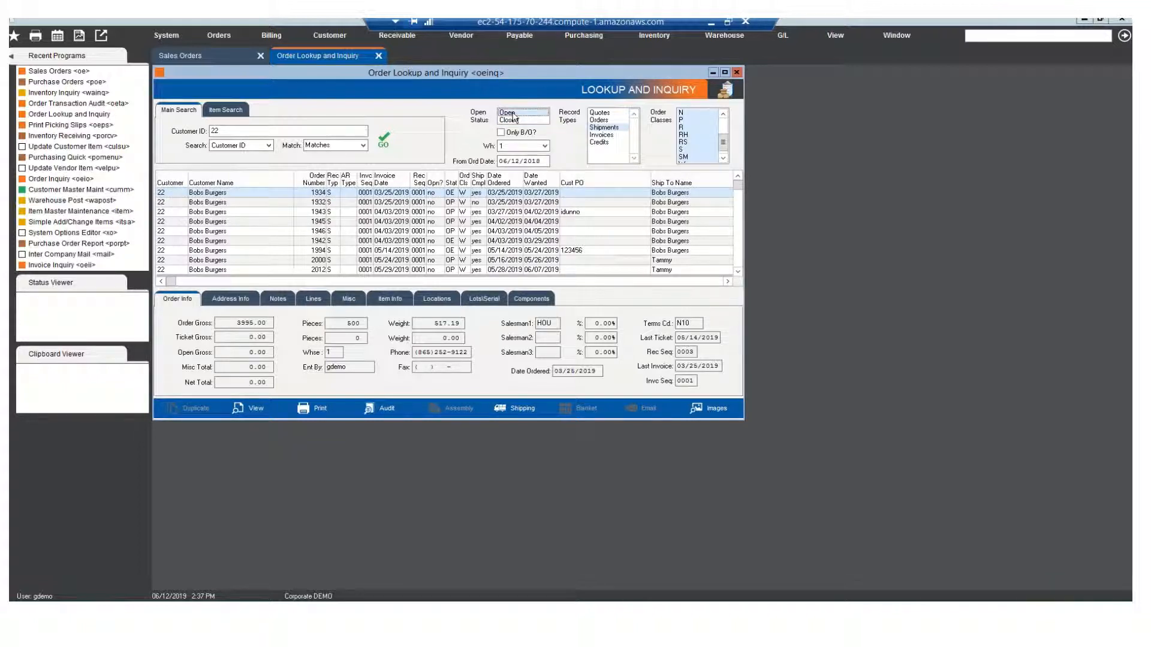
left_click(601, 126)
left_click(385, 145)
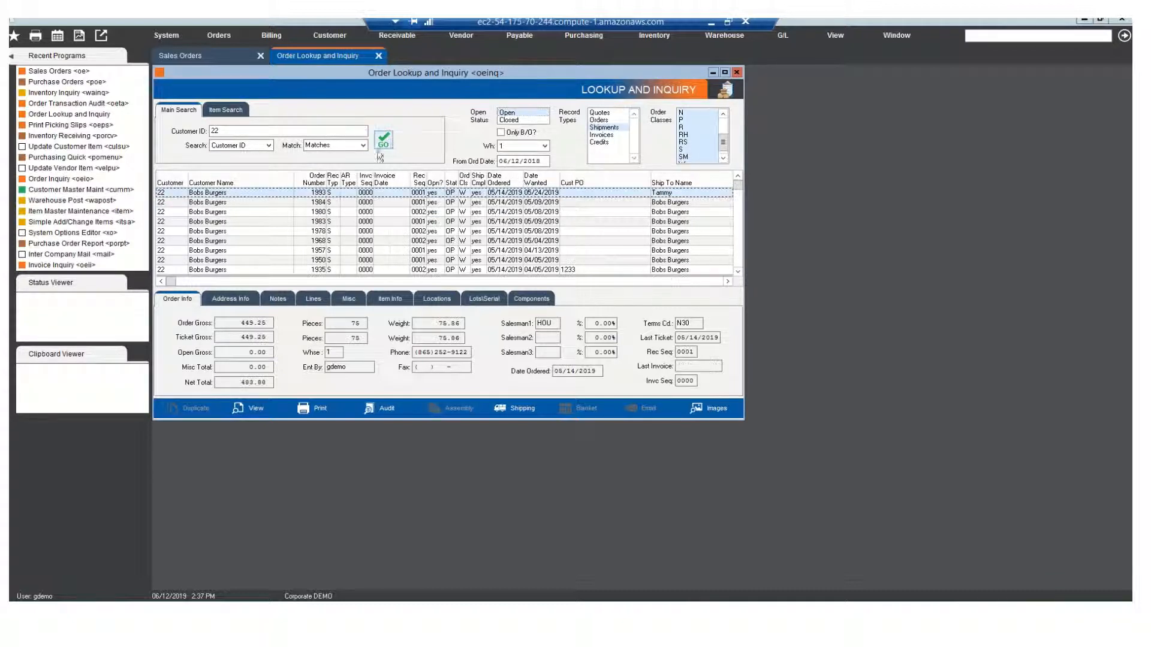
left_click(313, 179)
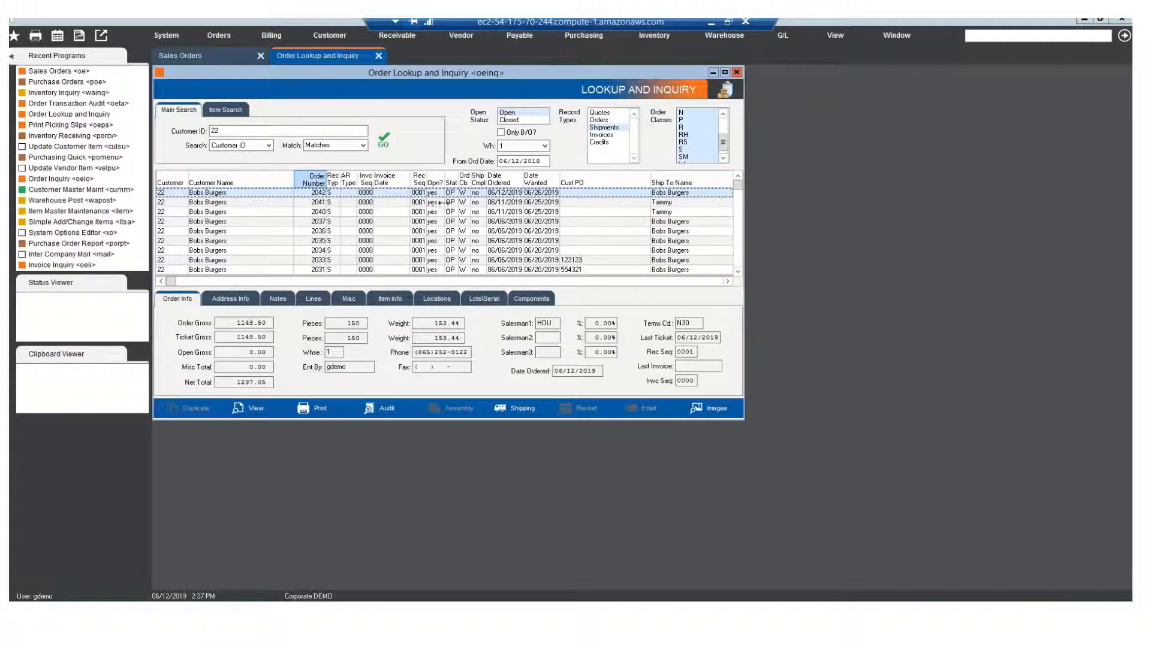
Review the transaction audit of the newest open shipment, including its Create Shipment entry, and close the audit
left_click(381, 410)
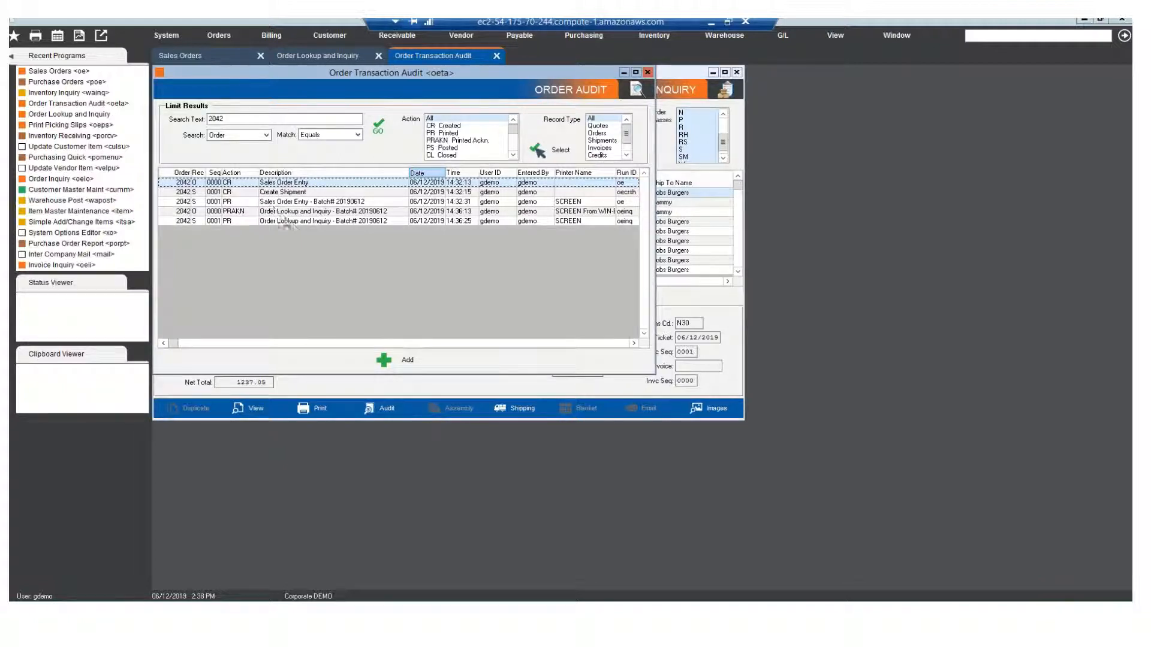
left_click(279, 194)
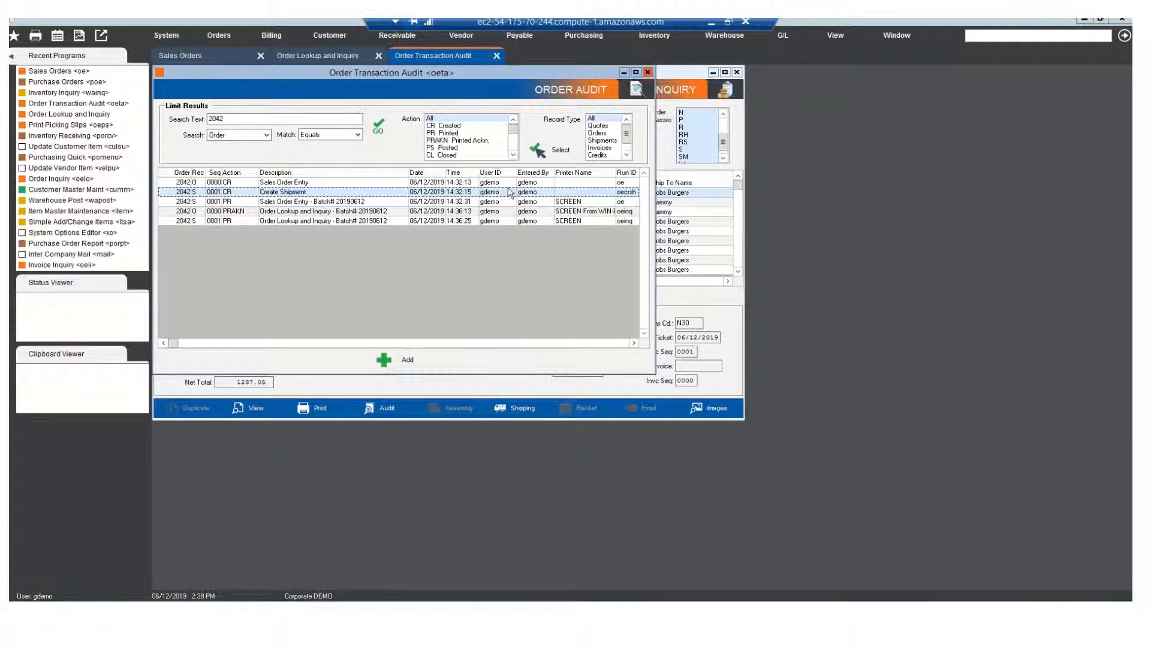
left_click(647, 73)
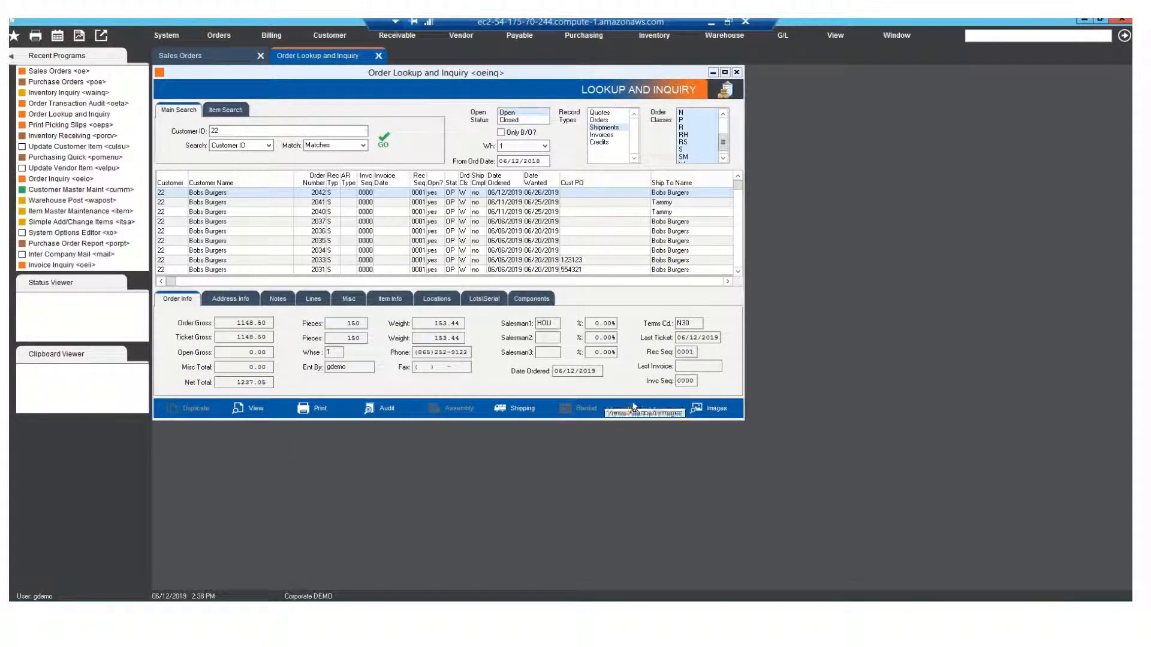
Look at the newest shipment's shipping information and its blank new shipping entry form, and close both without adding anything
left_click(516, 409)
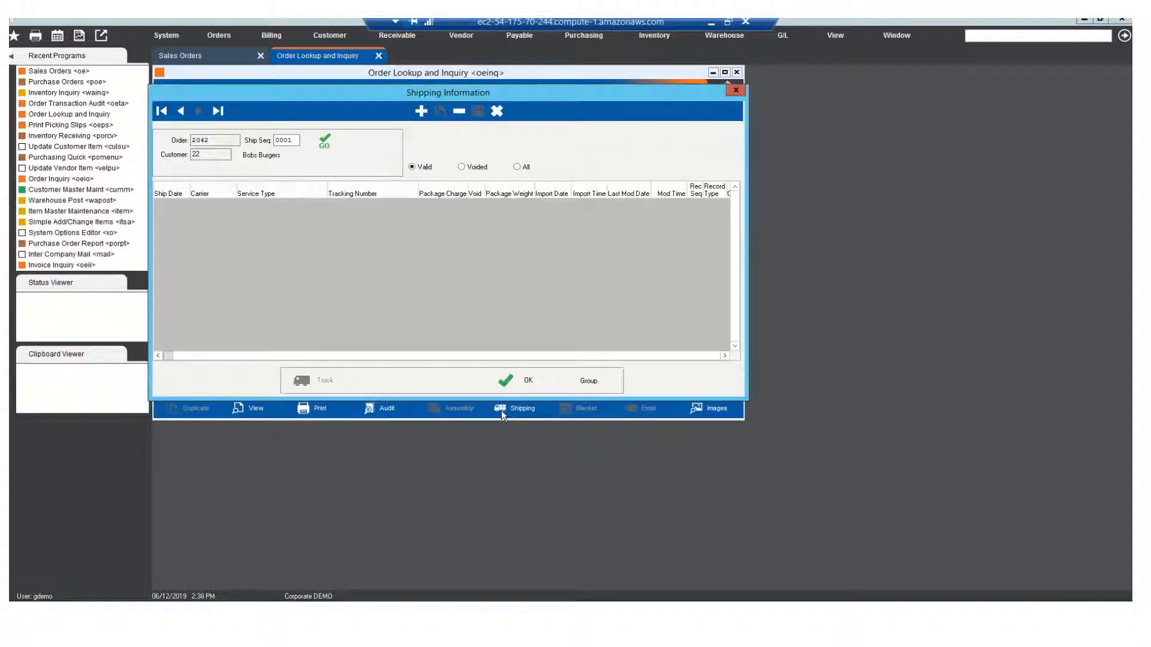
left_click(423, 111)
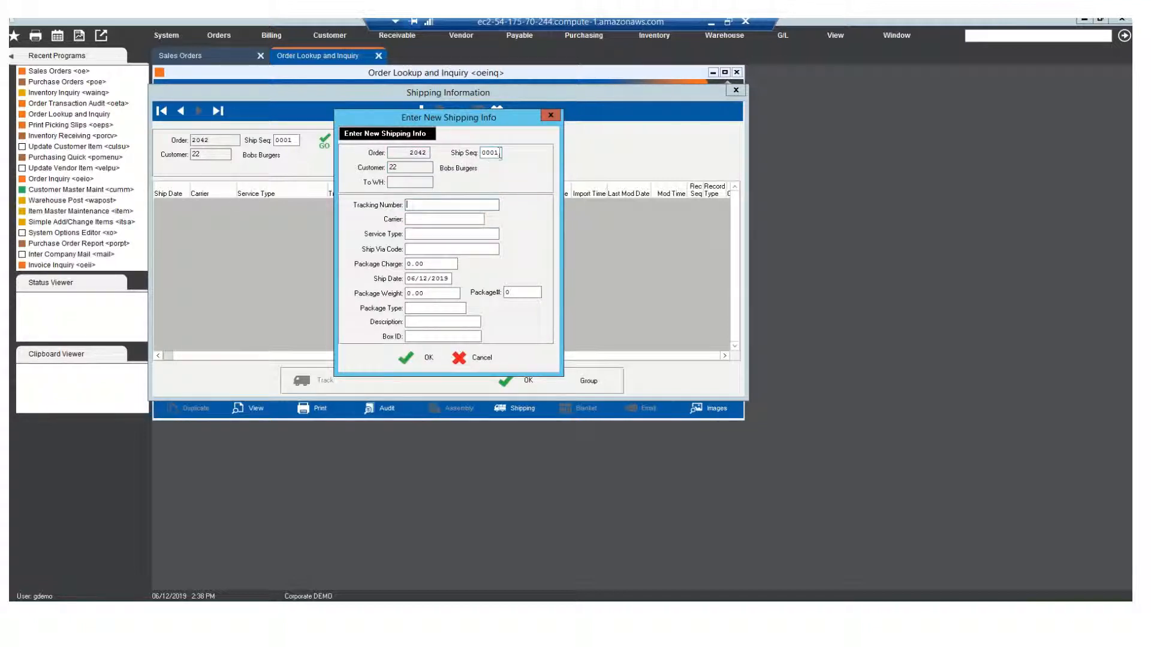
left_click(473, 359)
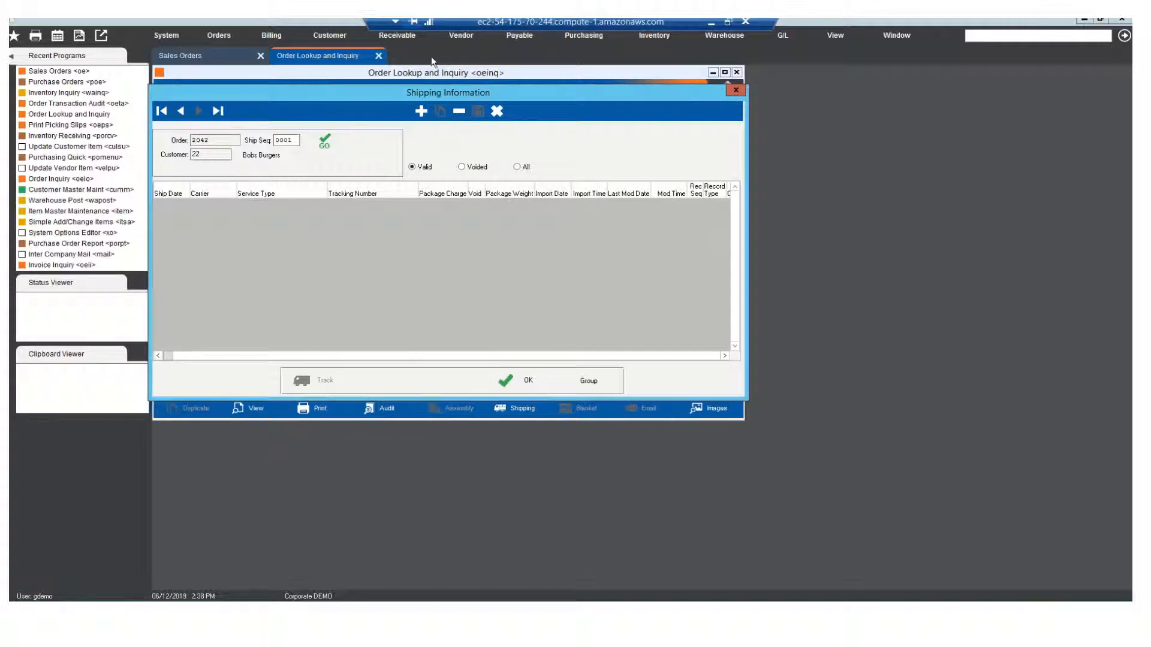
left_click(736, 91)
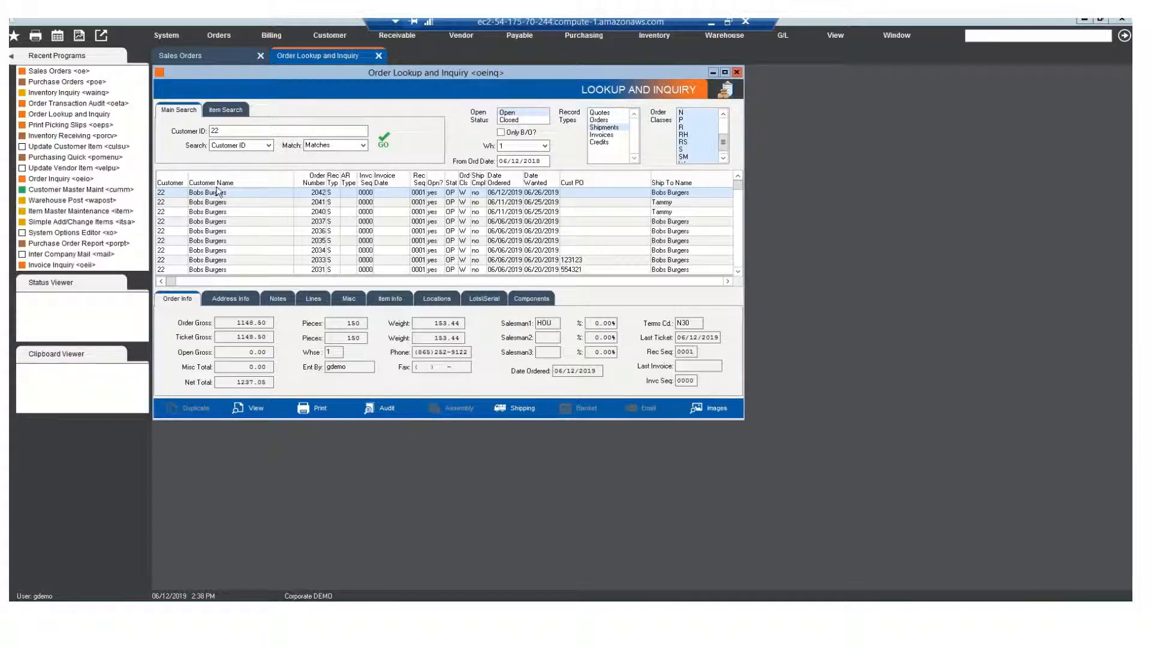
View the newest shipment in Shipments Inquiry, check its lines, totals and shipments, and close the inquiry
left_click(246, 412)
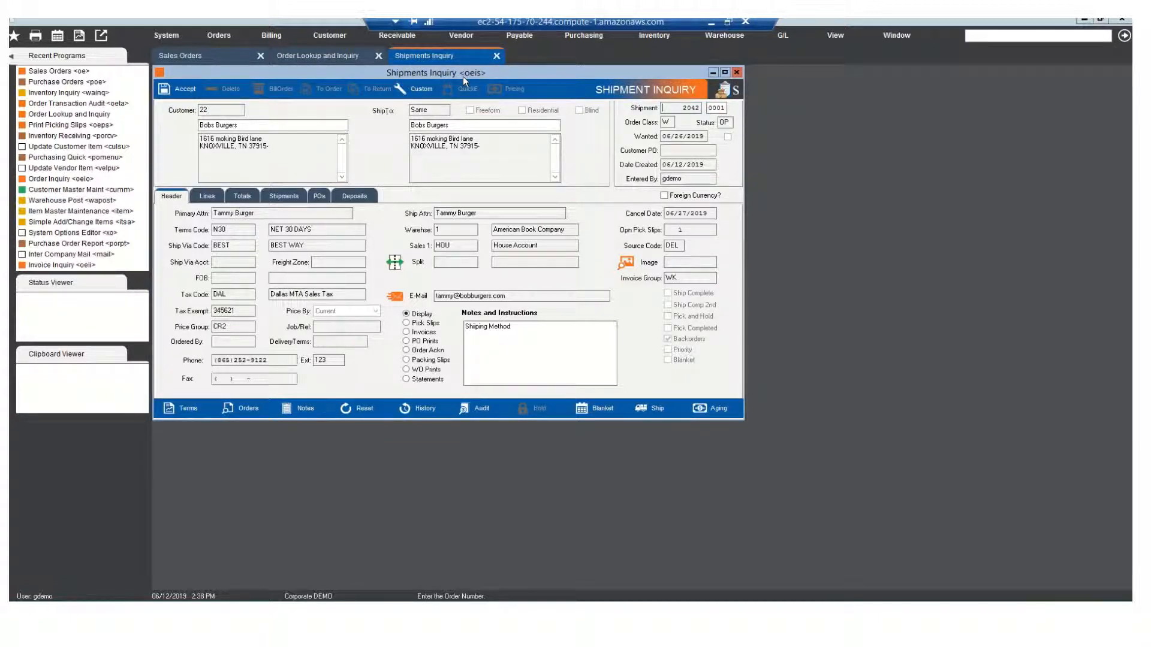
left_click(204, 195)
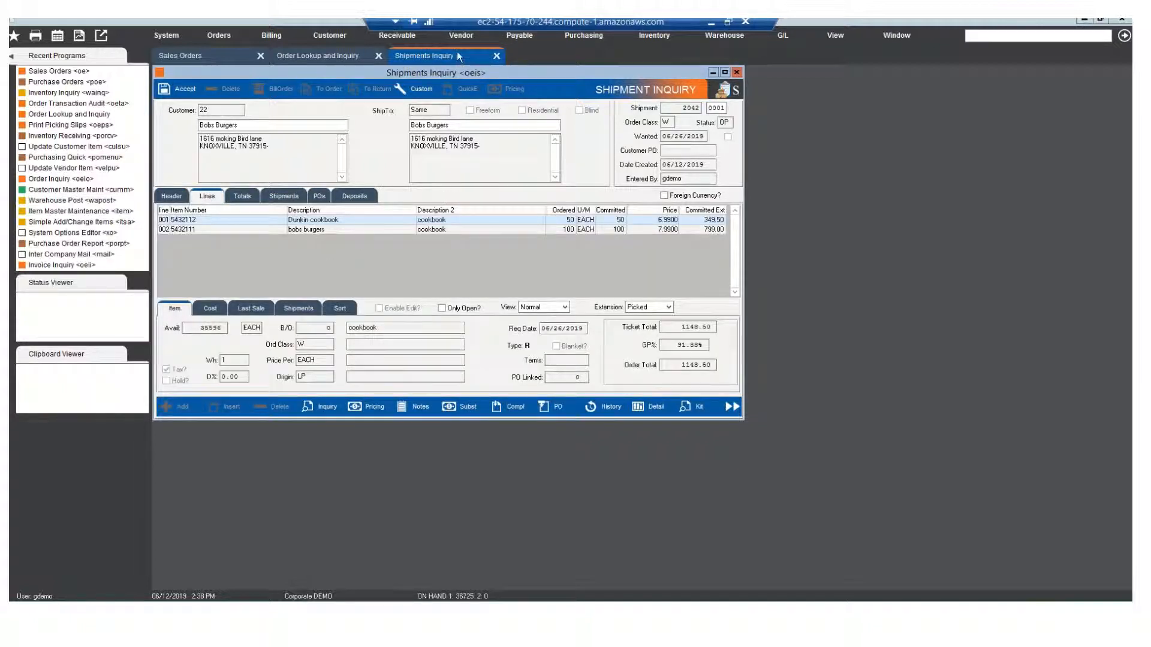
left_click(242, 196)
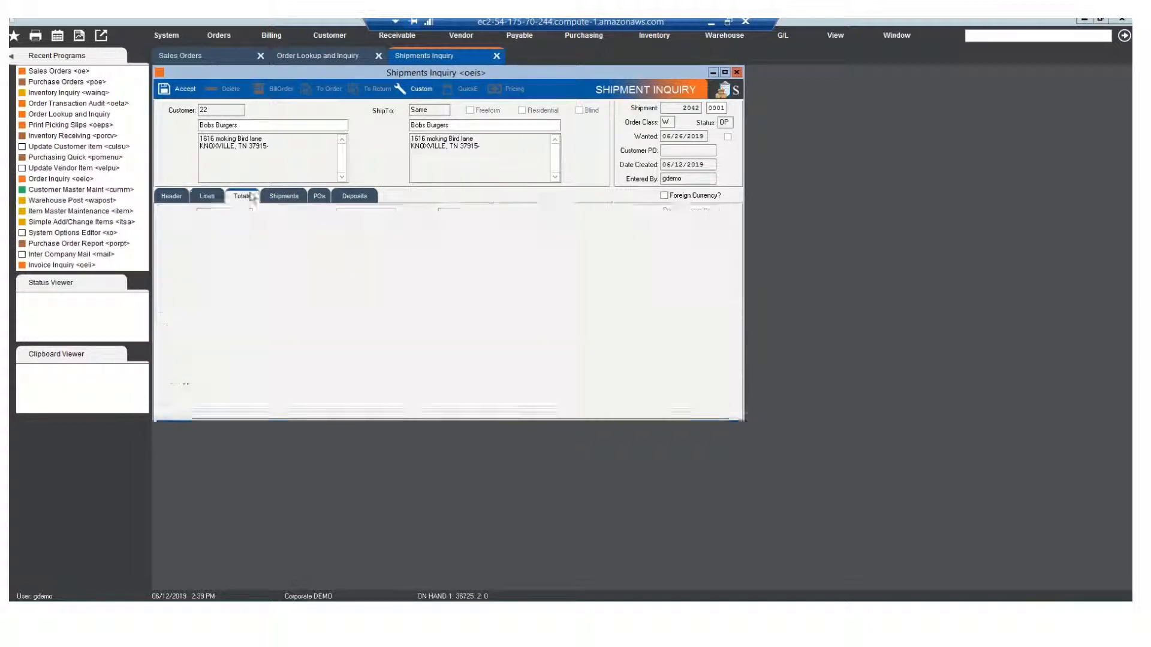
left_click(281, 198)
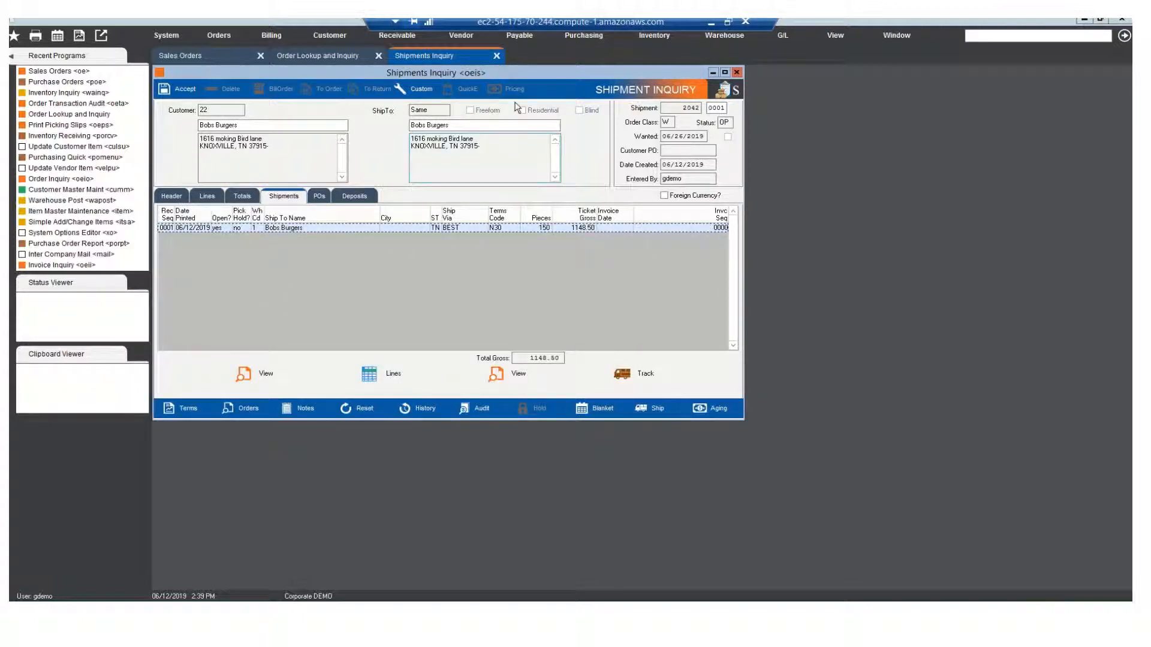
left_click(497, 56)
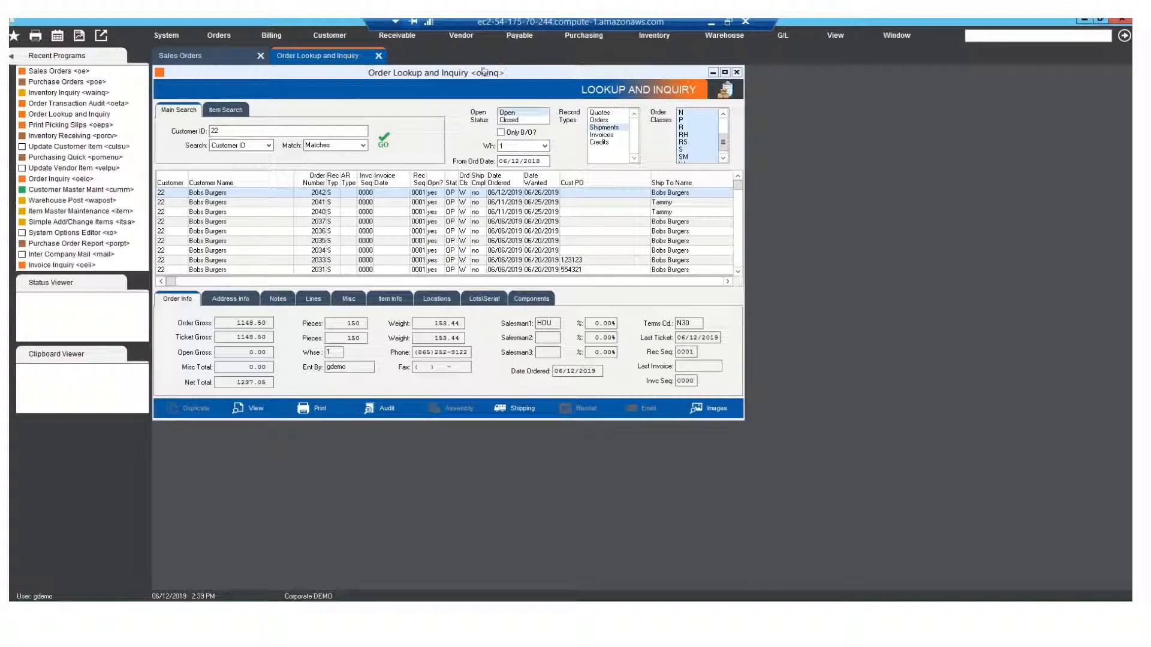
Change the record type to Orders and rerun the search, and check the newest order's header and lines in Order Inquiry before closing it
left_click(602, 120)
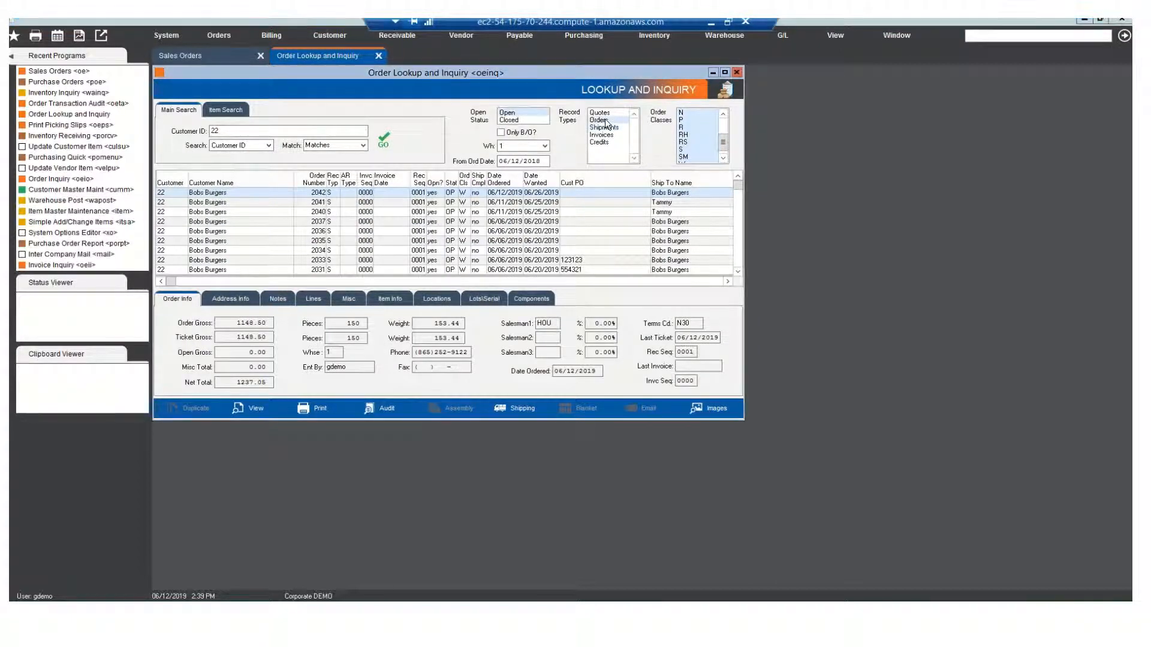
left_click(384, 142)
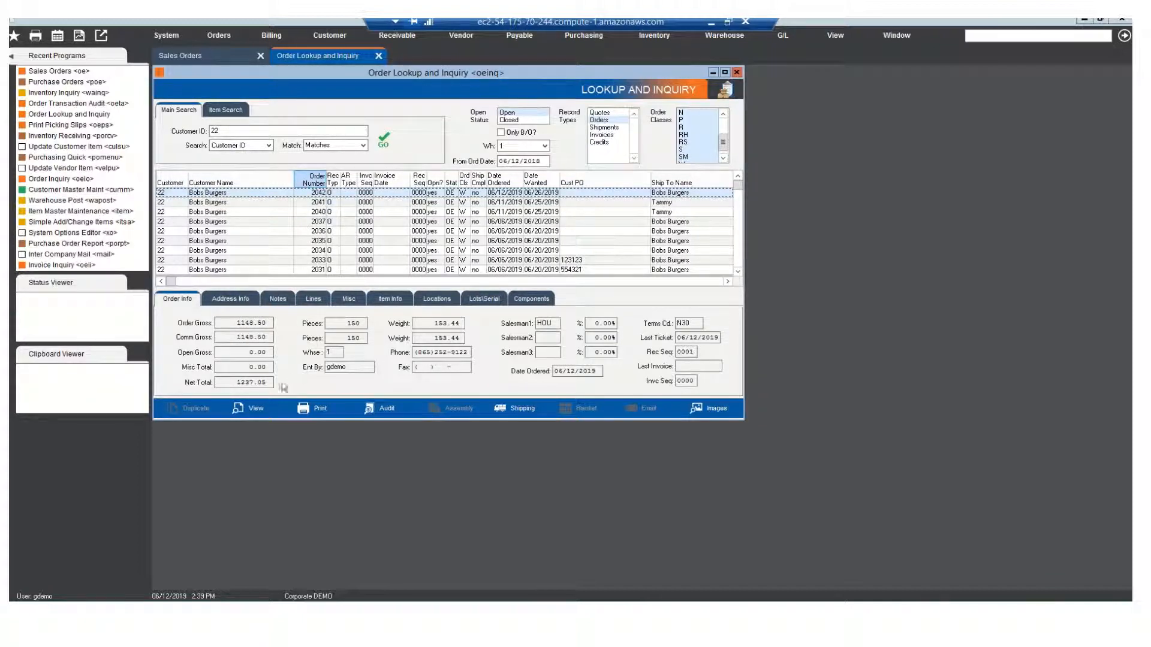
left_click(255, 409)
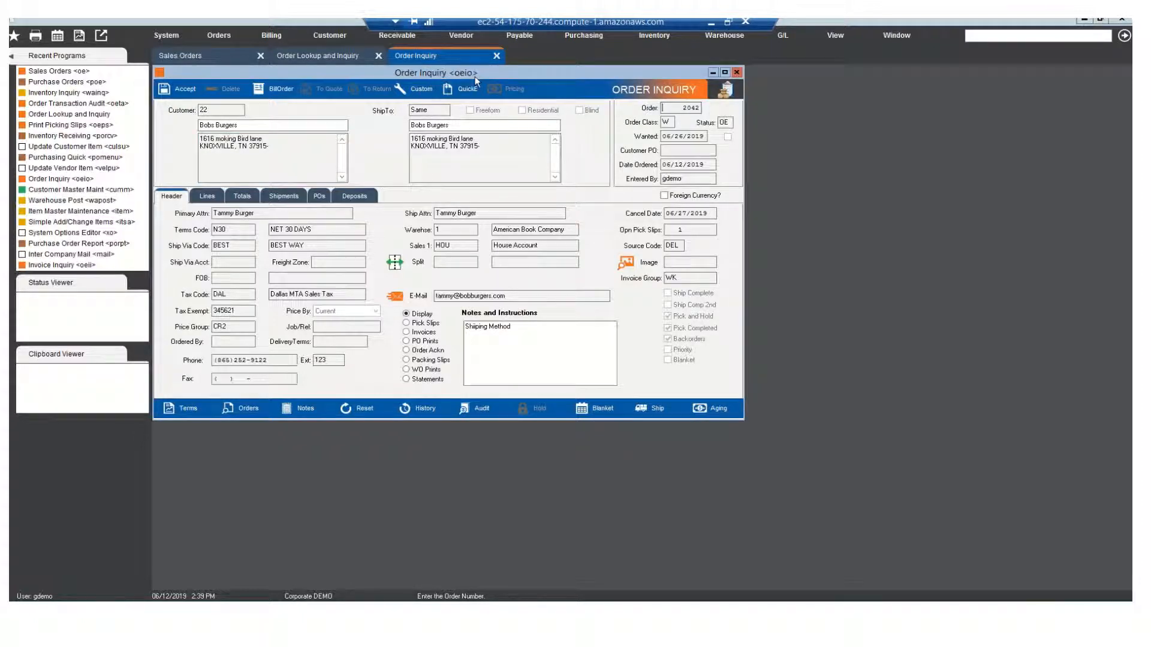
left_click(208, 197)
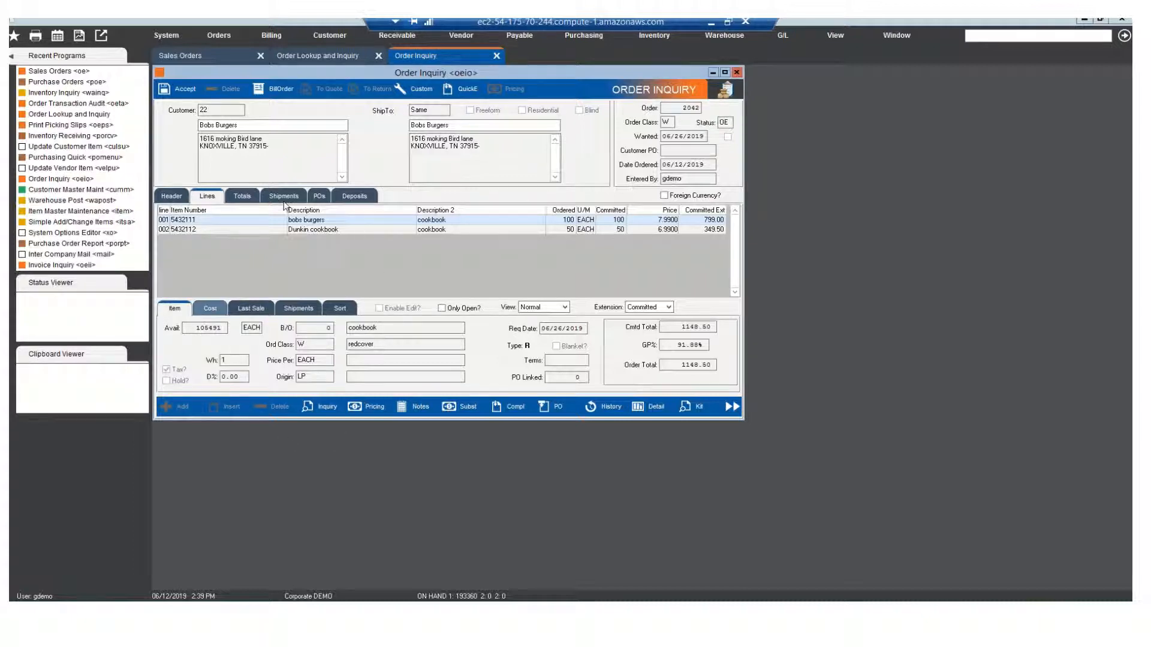
left_click(497, 57)
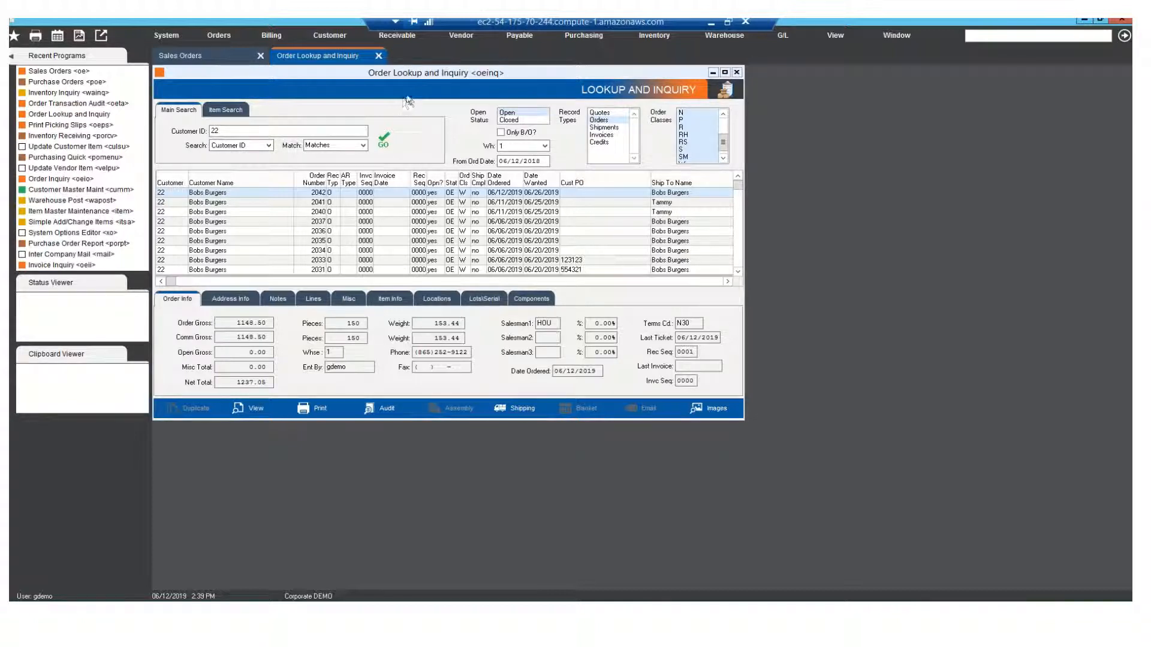
Search the open orders by item 5432111, and sort the results by Order Number, newest first
left_click(226, 110)
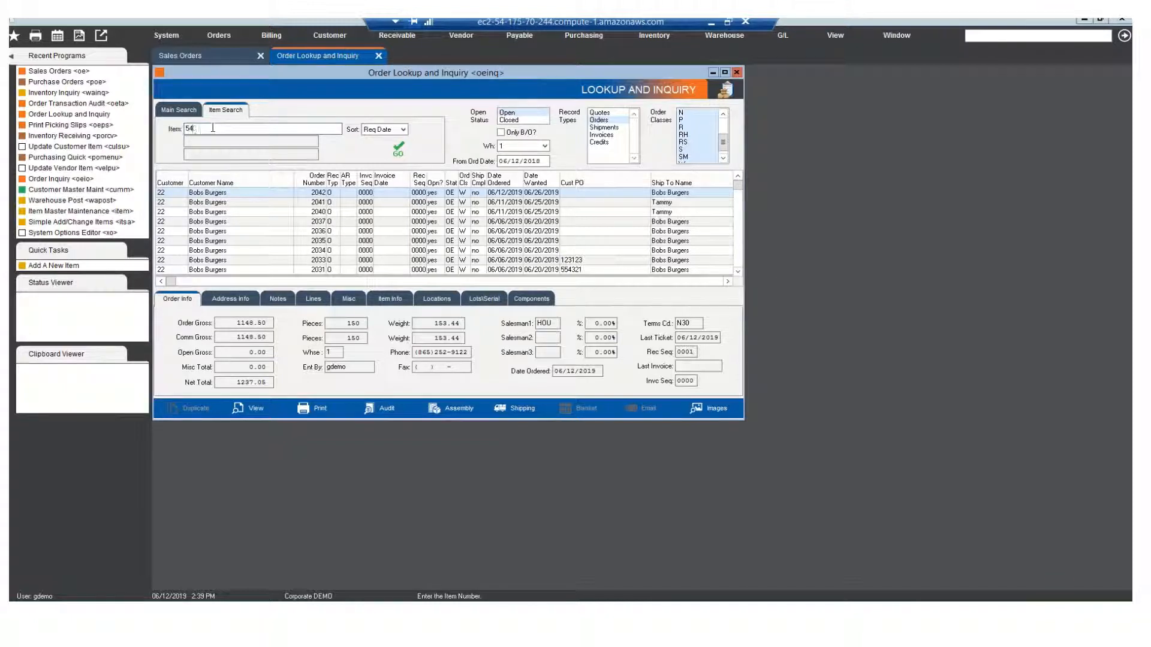
key("Return")
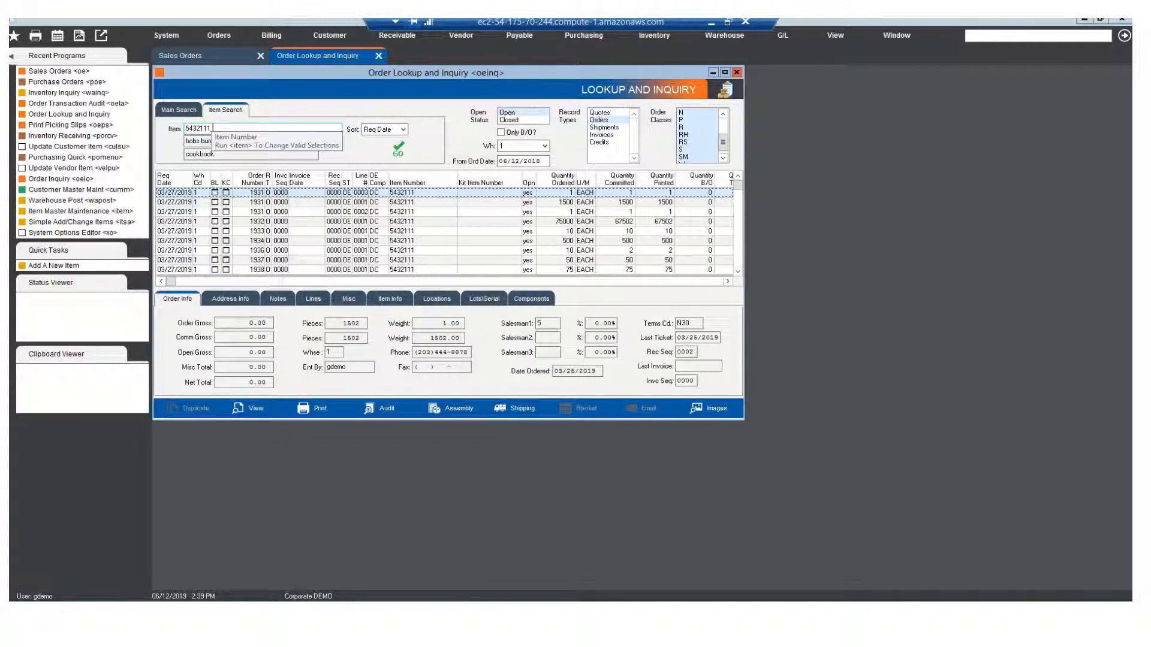
left_click(255, 178)
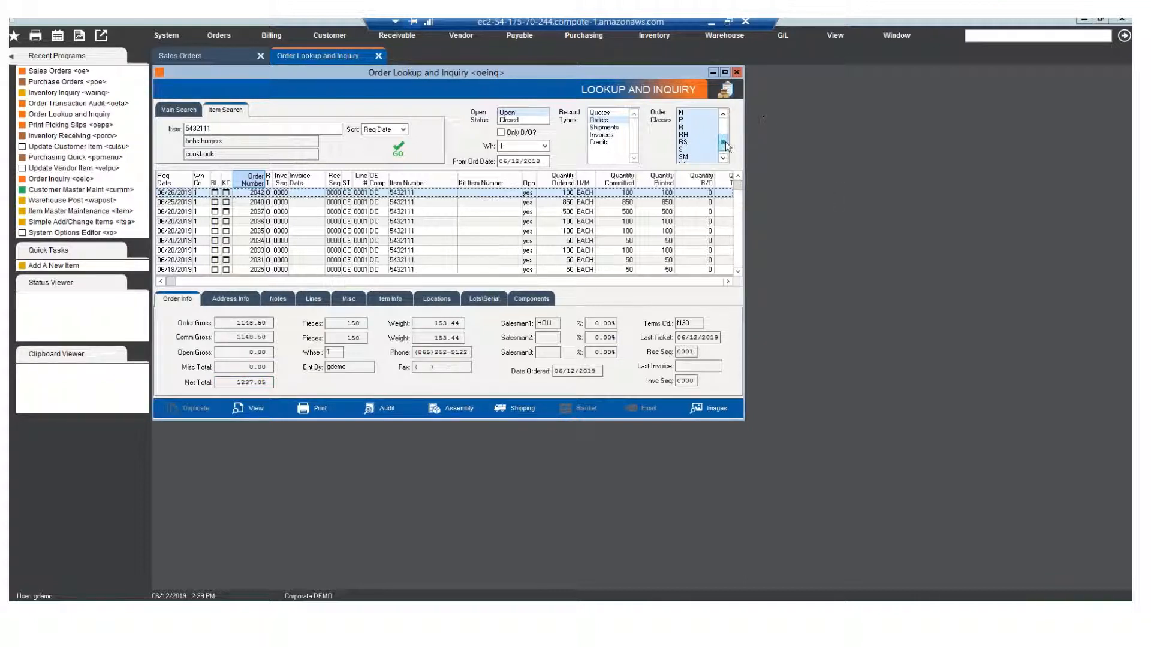
Restrict the order classes to W only, and rerun the item search
left_click_drag(724, 144, 729, 120)
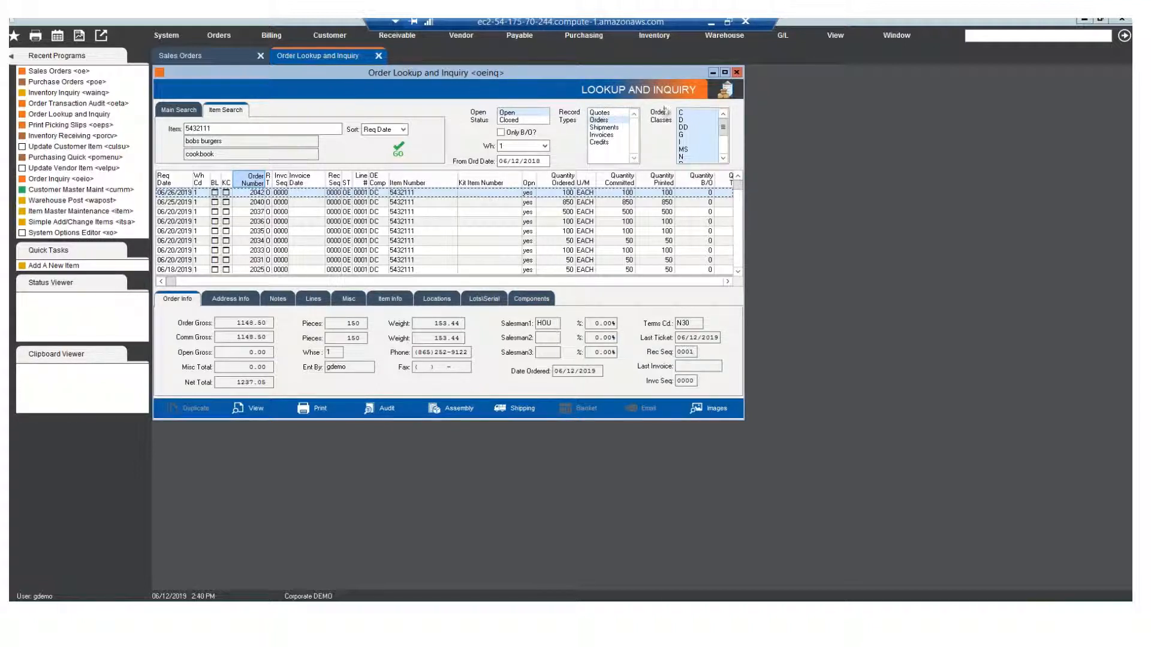
left_click_drag(723, 128, 741, 163)
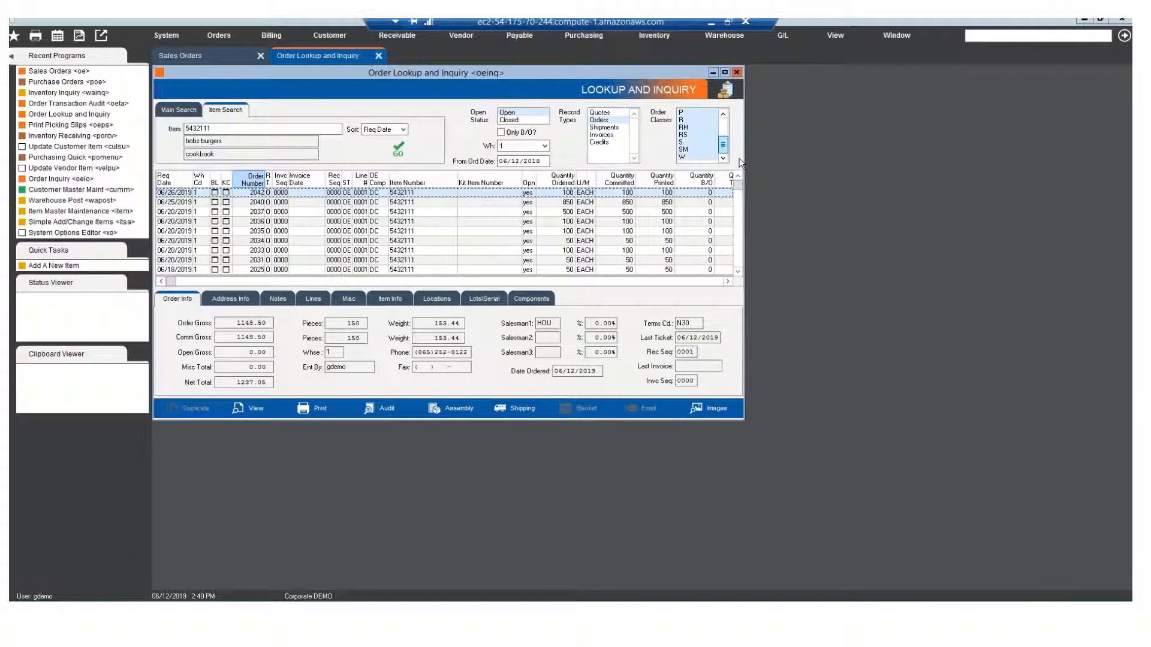
left_click(685, 157)
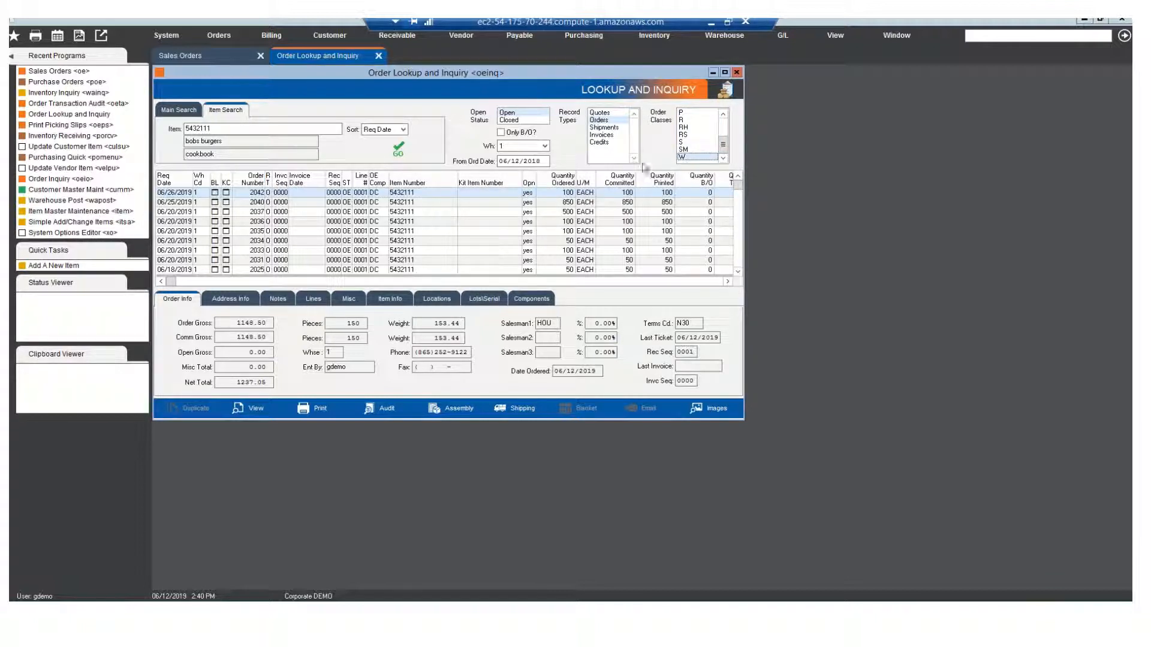
left_click(398, 148)
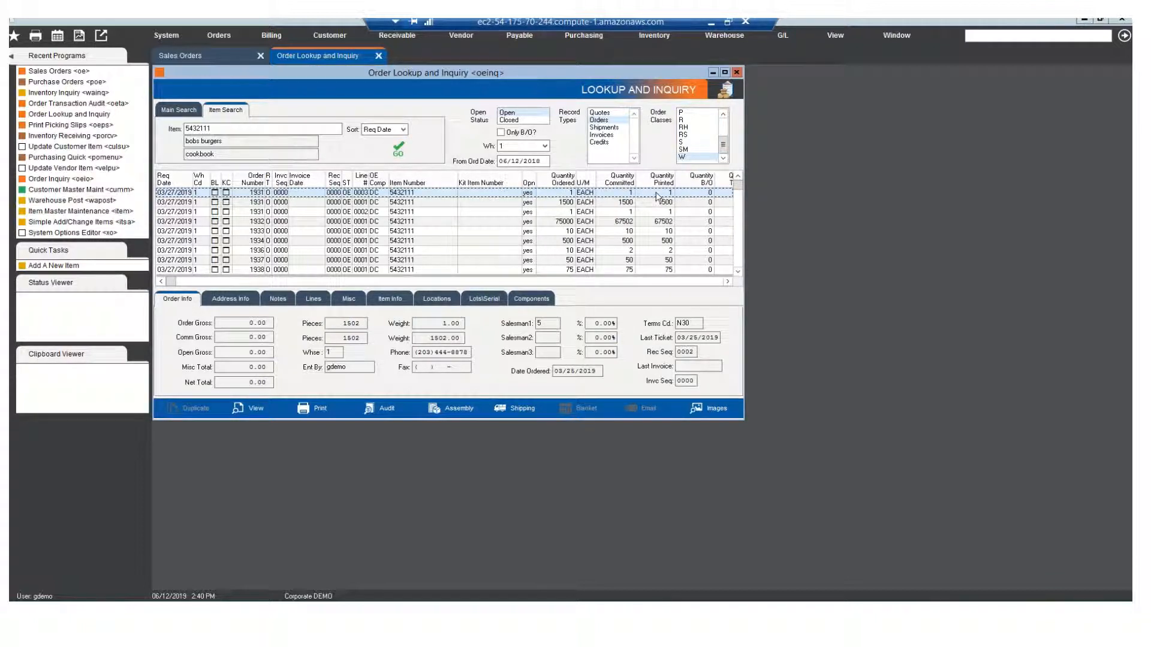